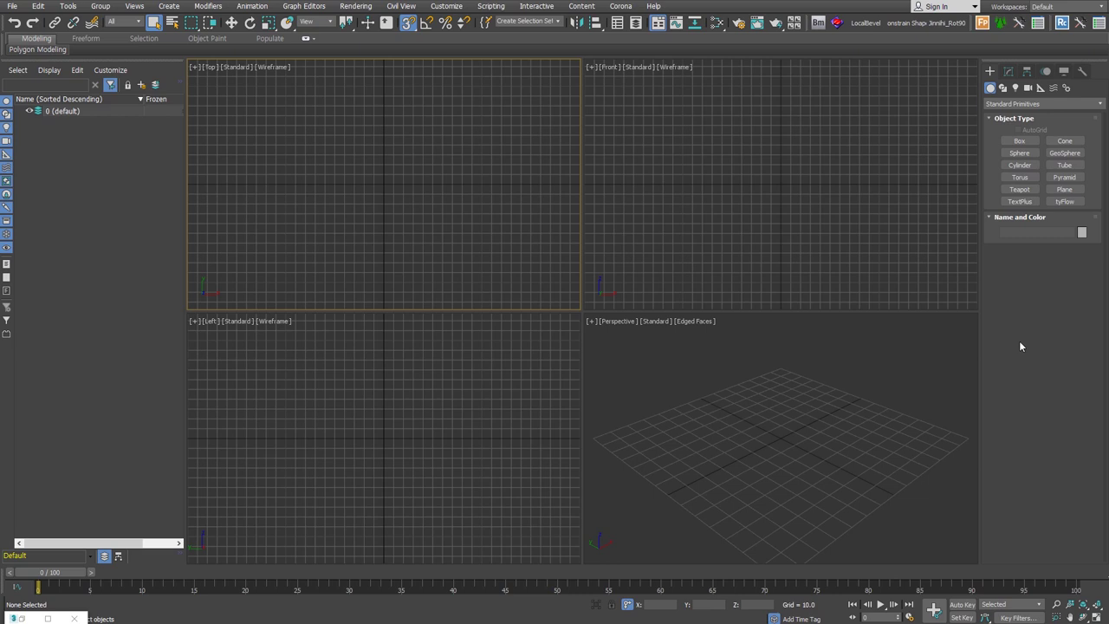
Step: Open the Keyboard tab of Customize User Interface and focus its action list
left_click(446, 6)
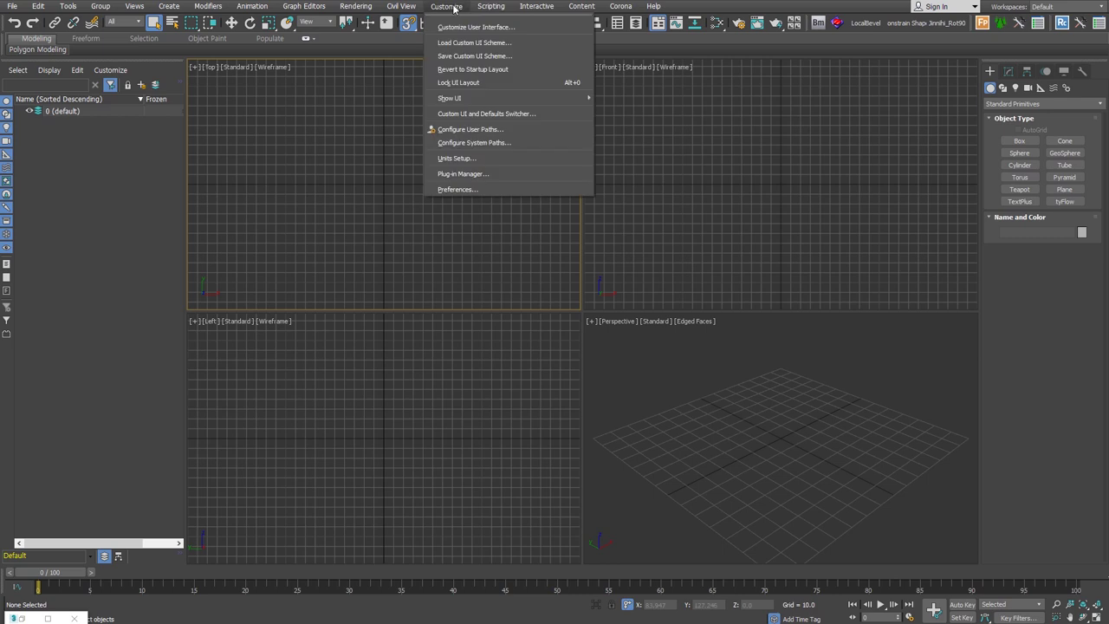
left_click(523, 28)
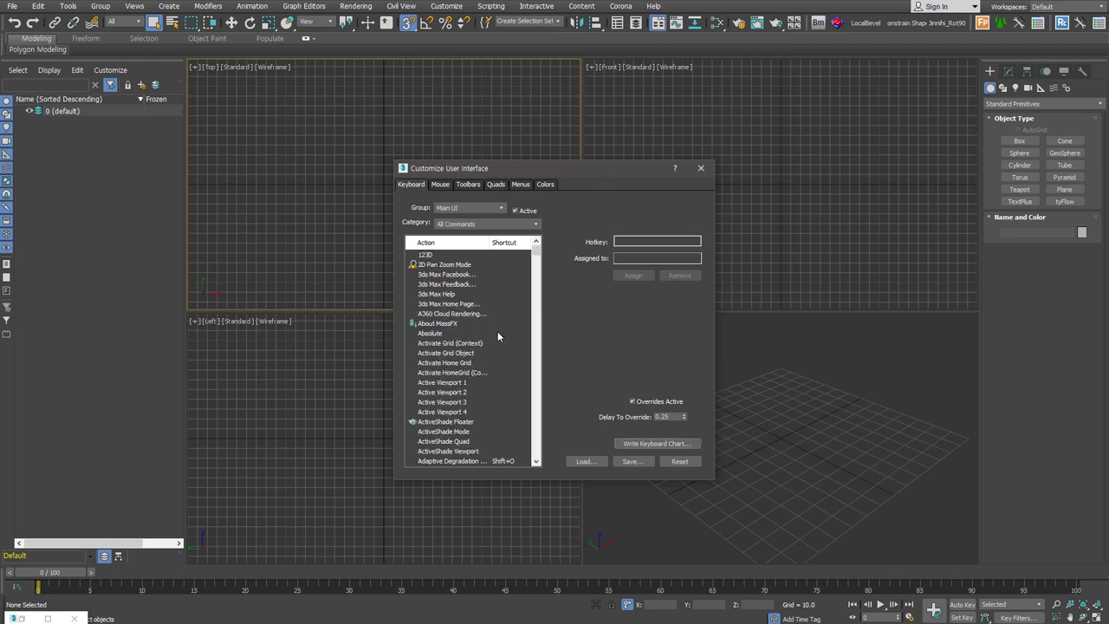
left_click(451, 353)
left_click(448, 373)
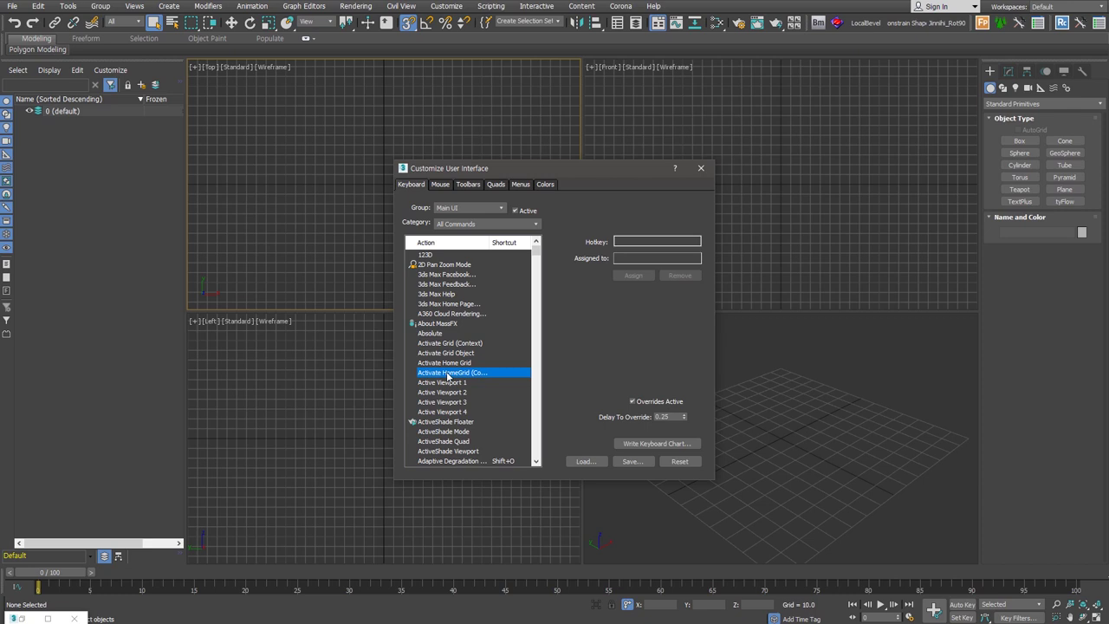
Step: Filter actions by 'conv' and inspect the Convert to Editable Poly and Spline entries
type("conv")
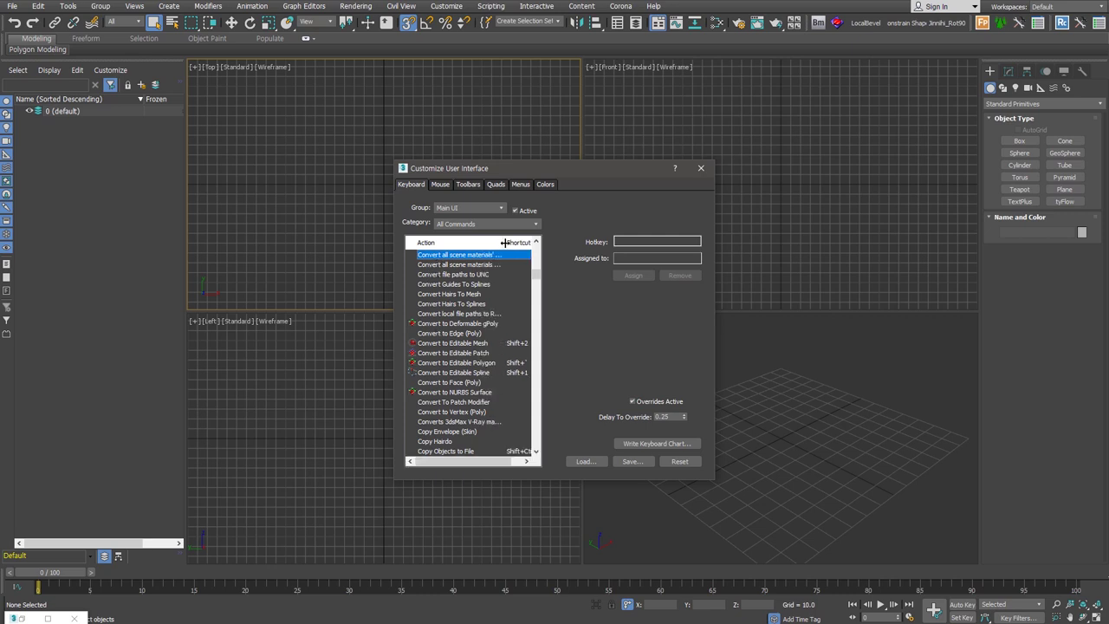
left_click(468, 364)
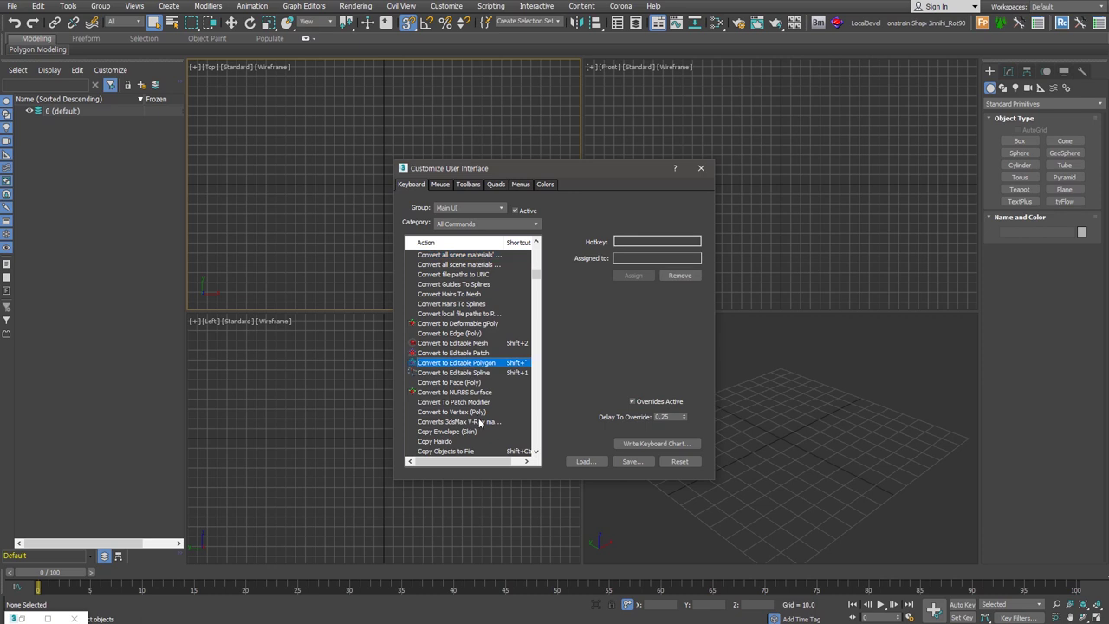
right_click(746, 366)
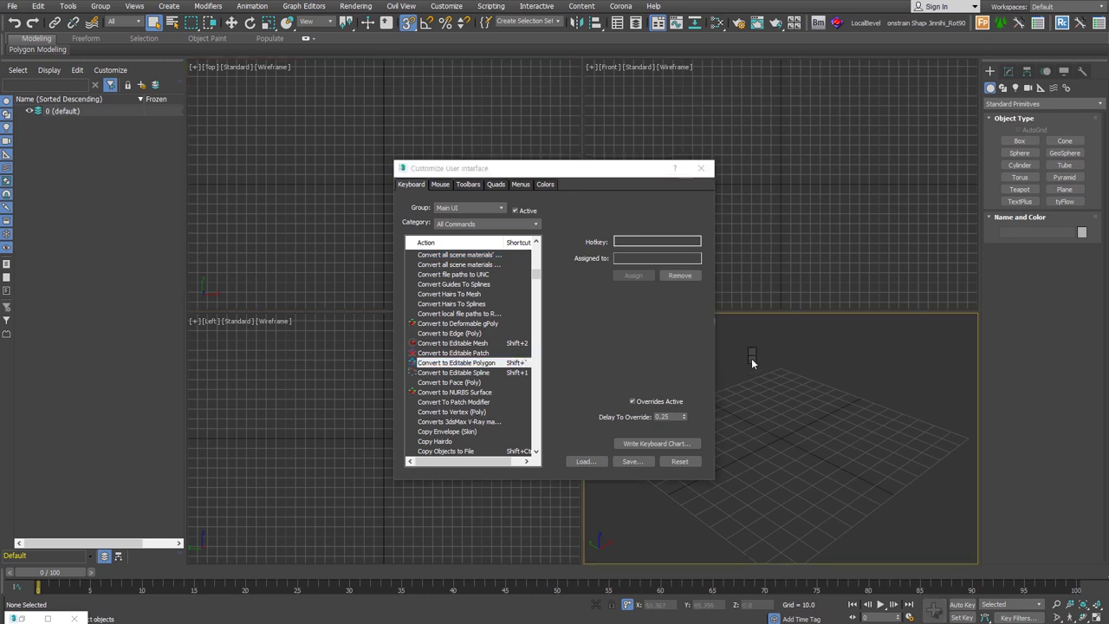
left_click(978, 432)
left_click(491, 374)
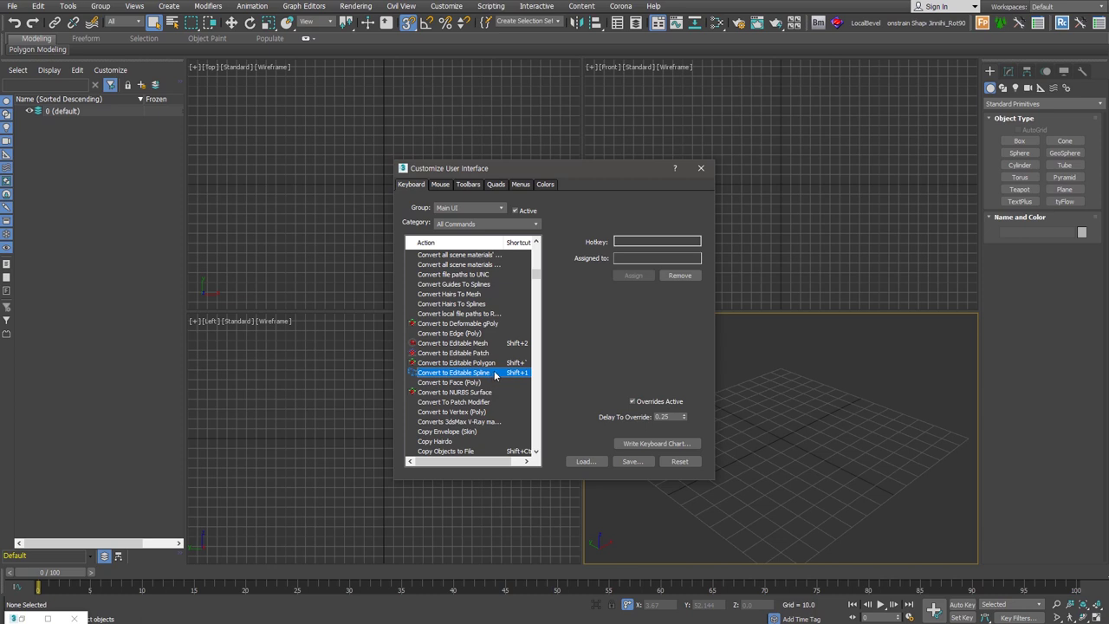
left_click(494, 364)
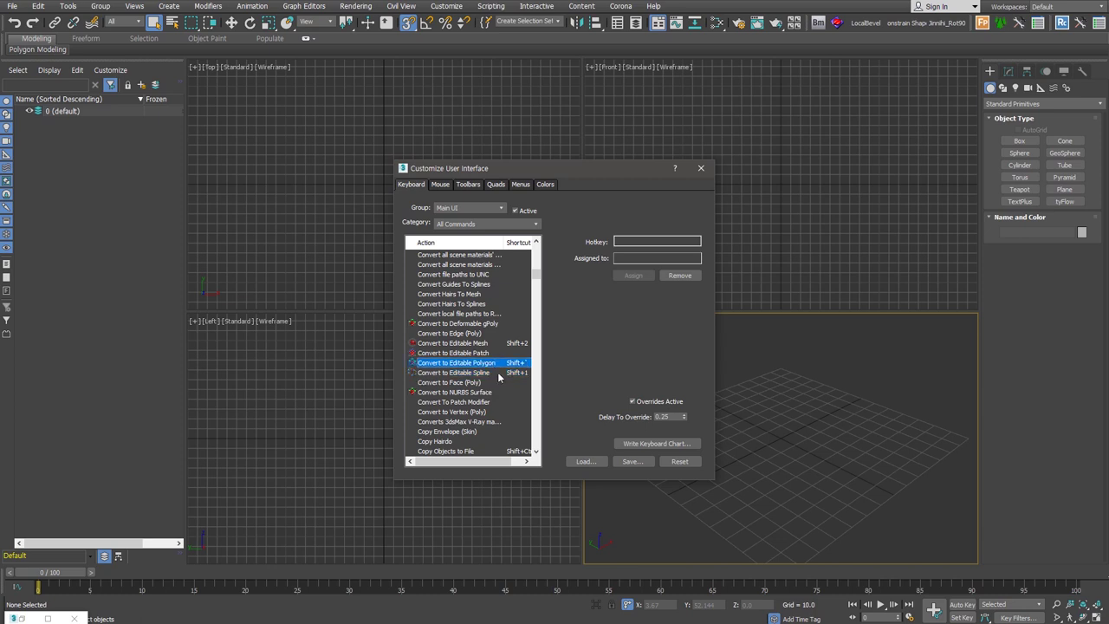
left_click(500, 374)
Step: Review the Convert to Editable Mesh and Convert Guides To Splines shortcuts
left_click(504, 344)
left_click(500, 364)
left_click(506, 345)
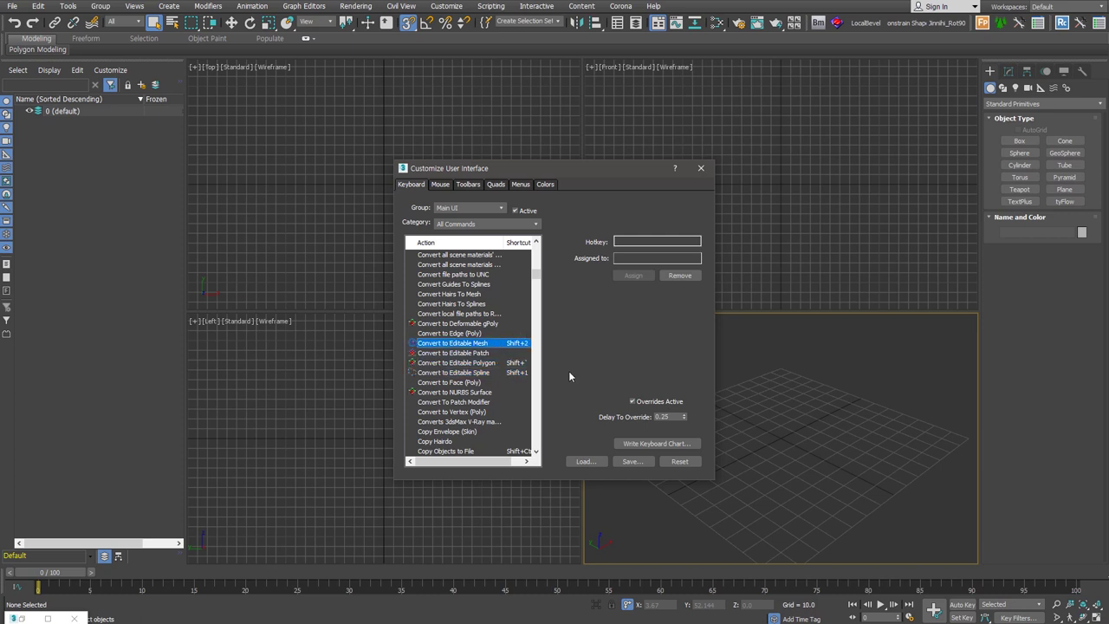
left_click(503, 287)
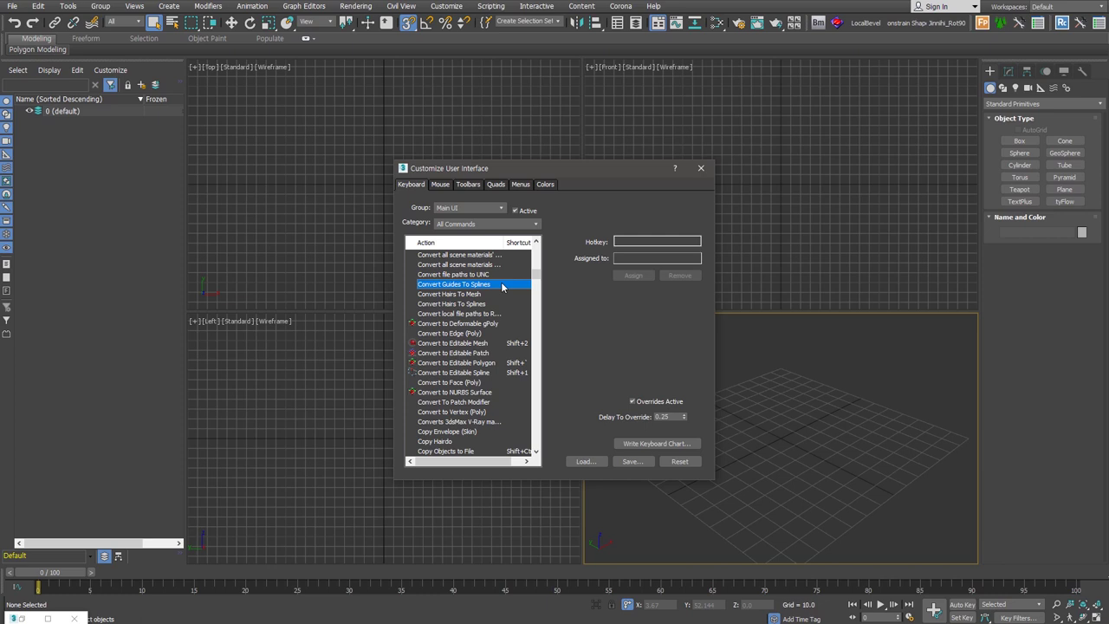
scroll(472, 347, "down", 20)
left_click(442, 361)
Step: Find Swift Loop via 'sw' and try Ctrl+D, which is already assigned to Select None
key("Up")
key("Up")
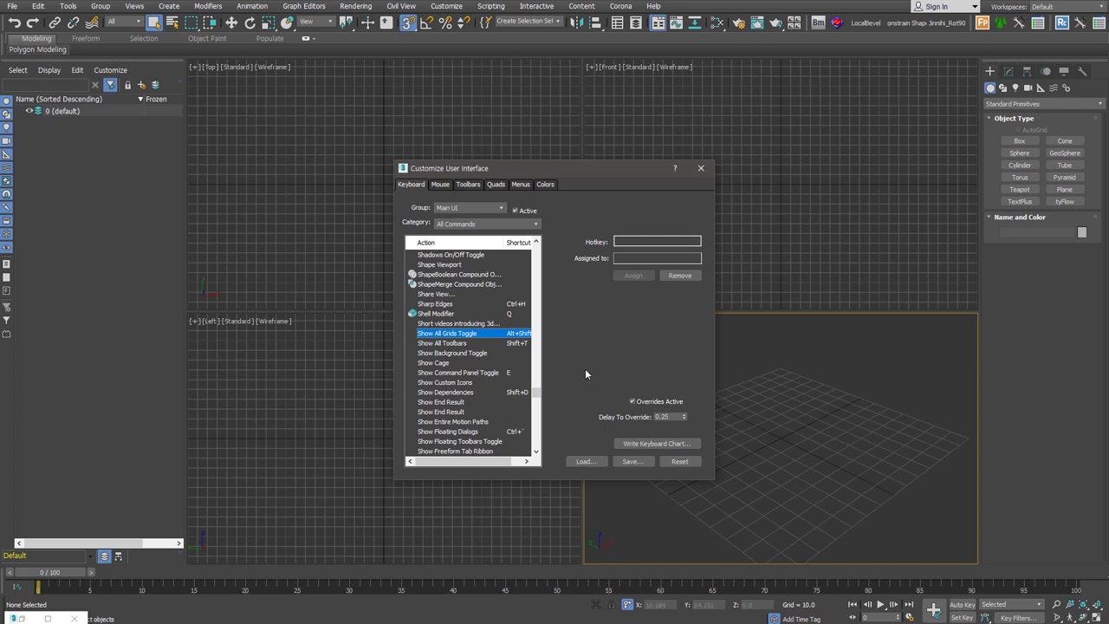
type("sw")
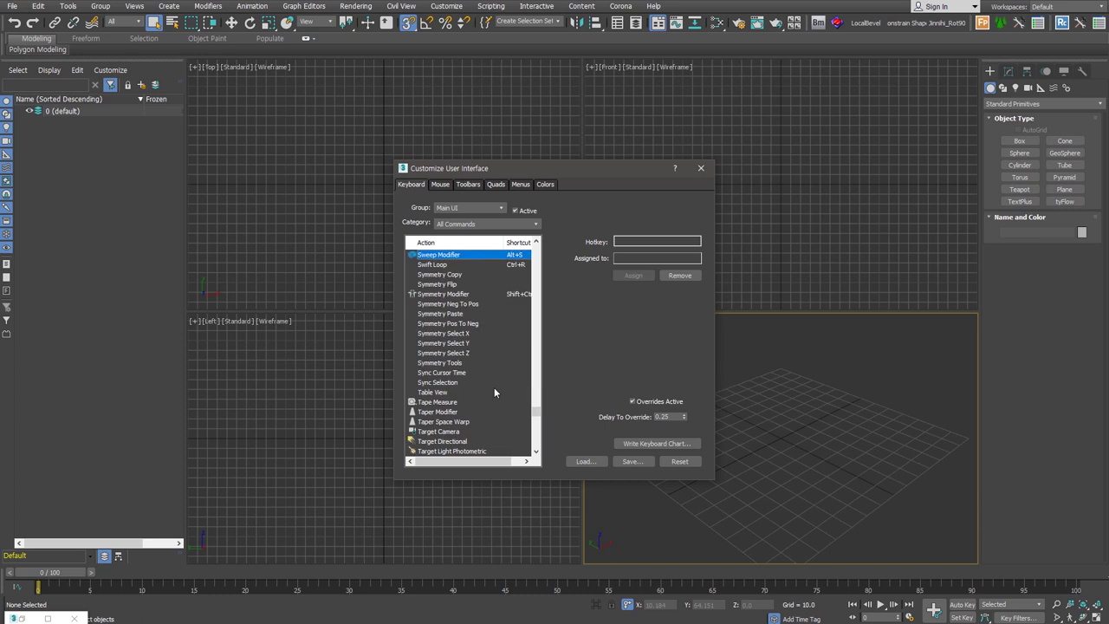
scroll(494, 387, "up", 1)
key("Down")
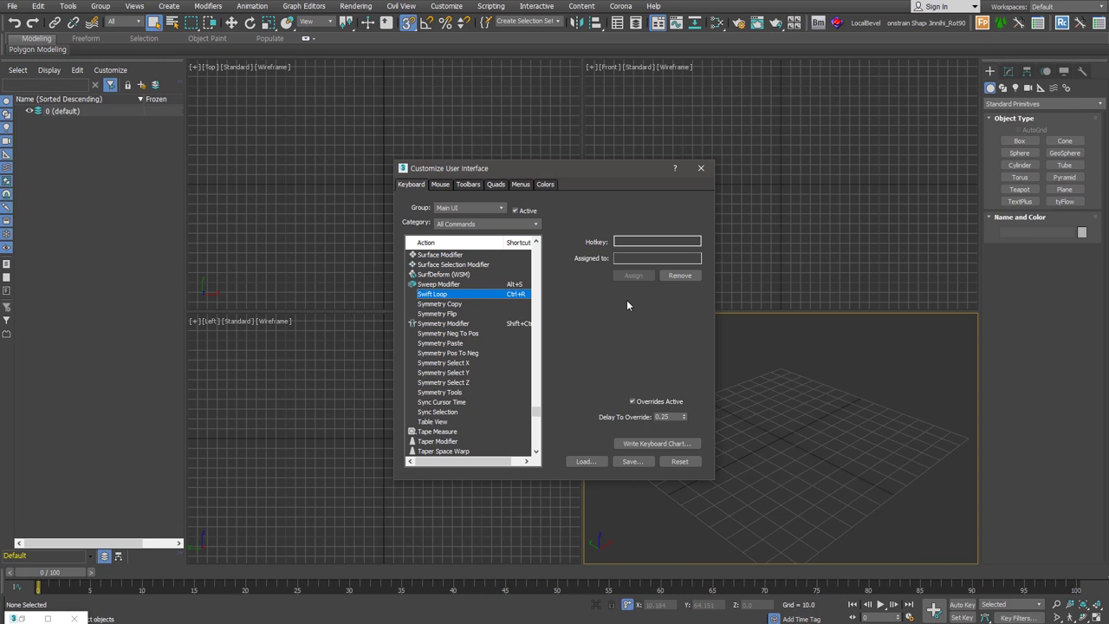
key("ctrl+d")
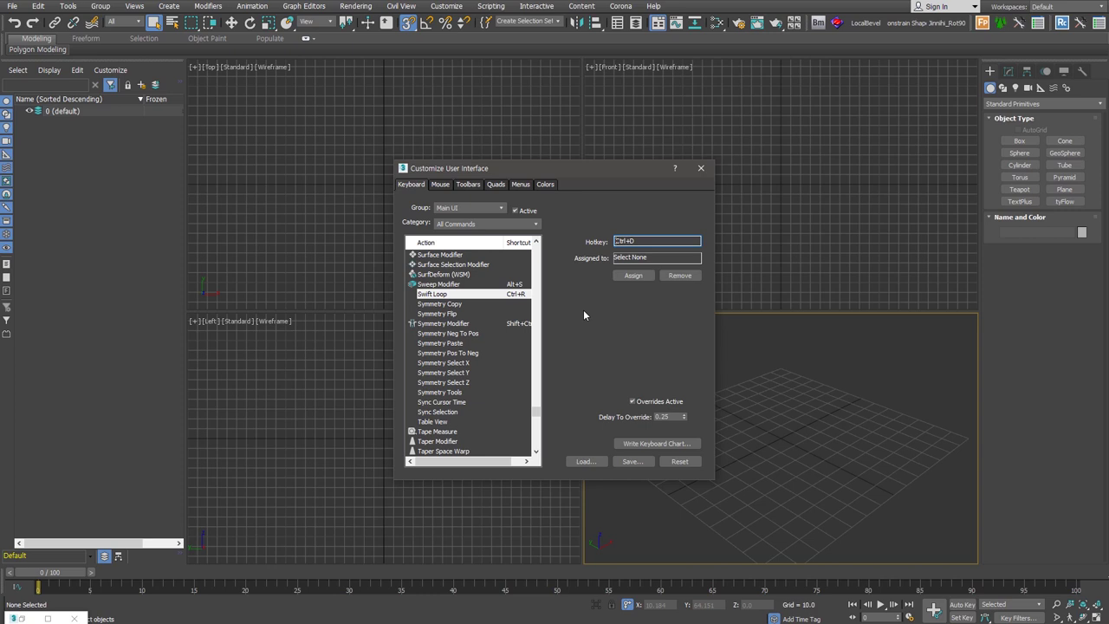
left_click(632, 462)
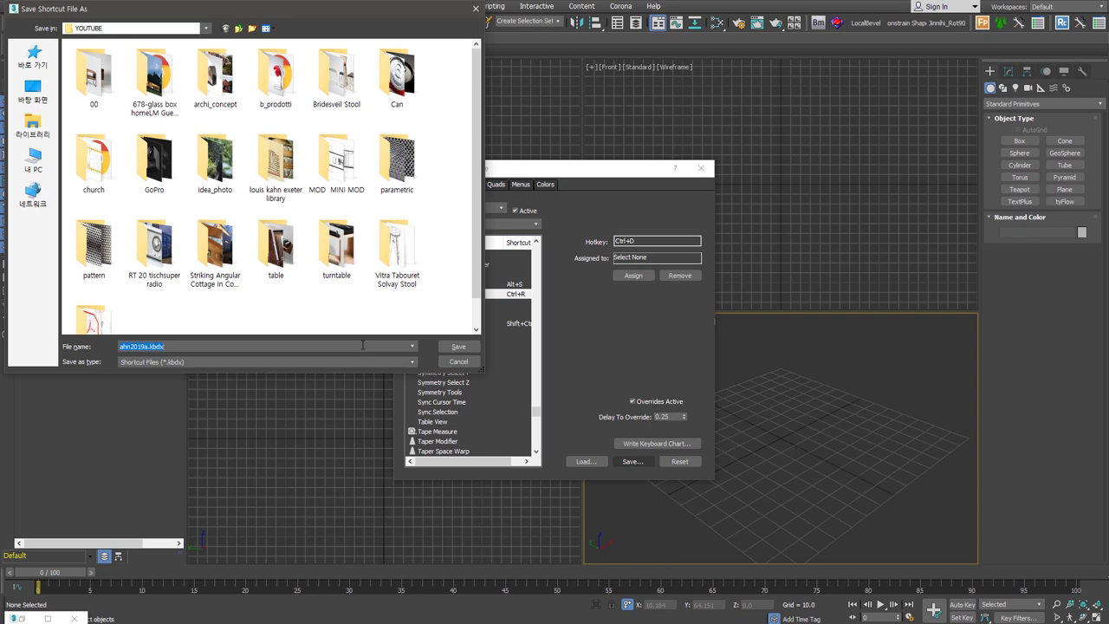
Step: Save the shortcut set as ahn2019a.kbdx in the YOUTUBE folder and close the editor
key("Return")
key("Escape")
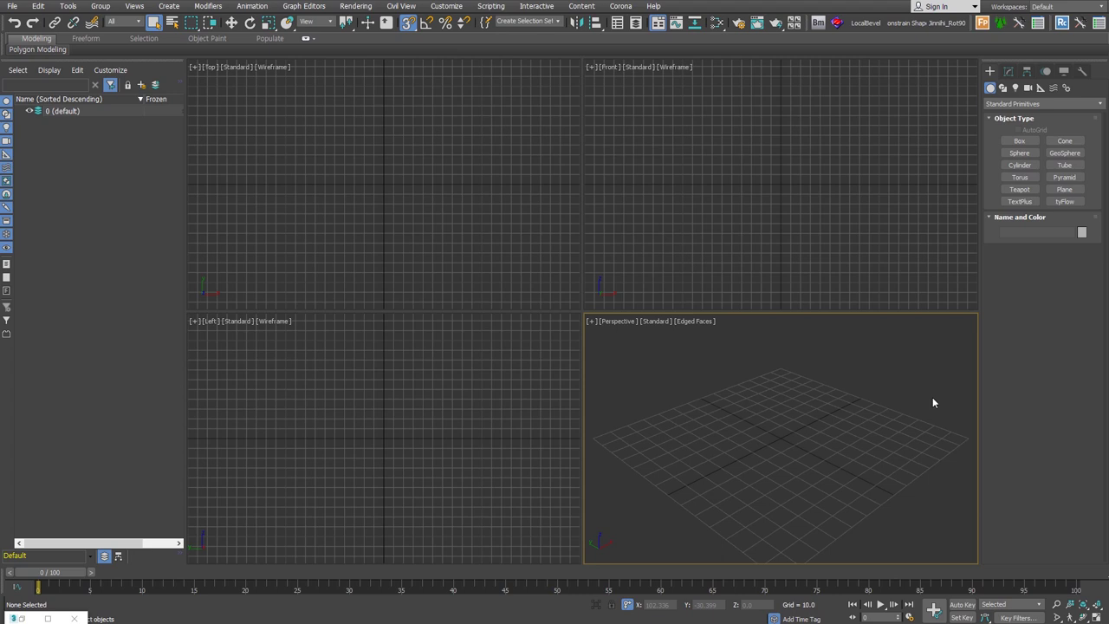
Step: Open the reference photo 03.jpg of the plywood table on hairpin legs
key("ctrl+i")
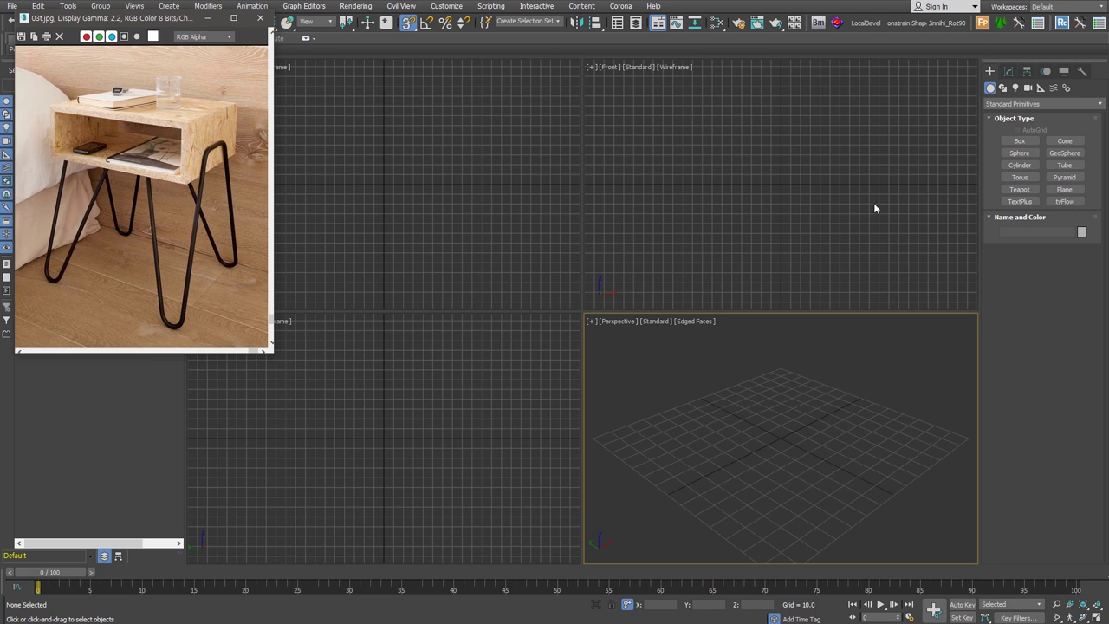
Step: Draw a Standard Primitives box on the grid in the Perspective view
left_click(1016, 141)
scroll(755, 438, "down", 3)
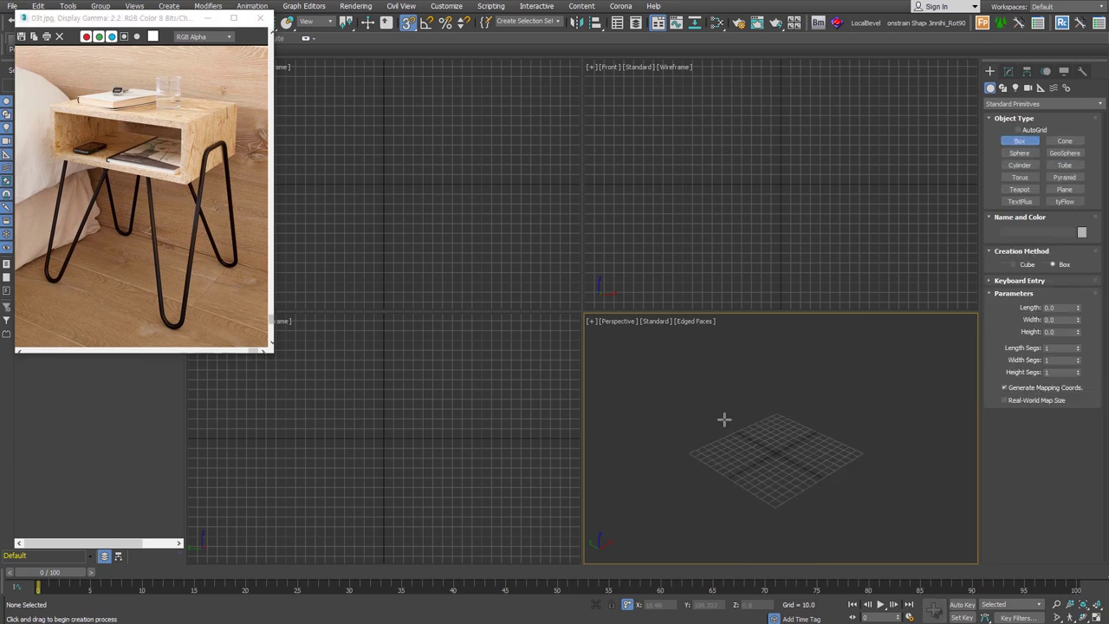
middle_click_drag(797, 436, 719, 441, "alt")
mouse_move(692, 462)
left_mouse_down()
mouse_move(874, 431)
mouse_move(884, 453)
left_mouse_up()
left_click(867, 392)
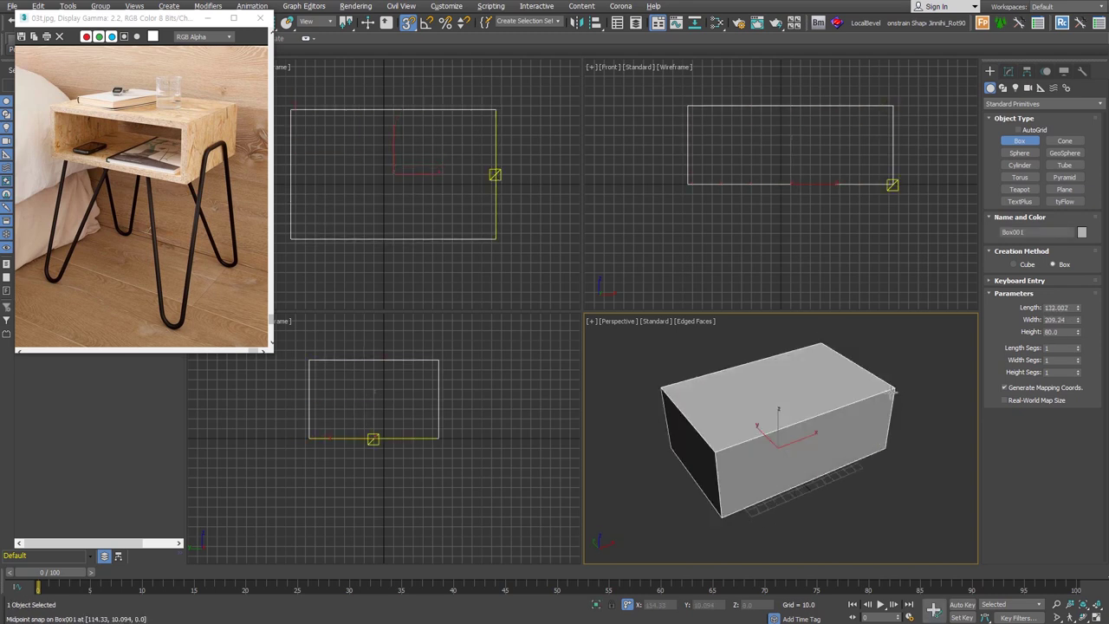
Step: Set the box to height 280 and width 360, then zoom all views to fit it
double_click(1072, 332)
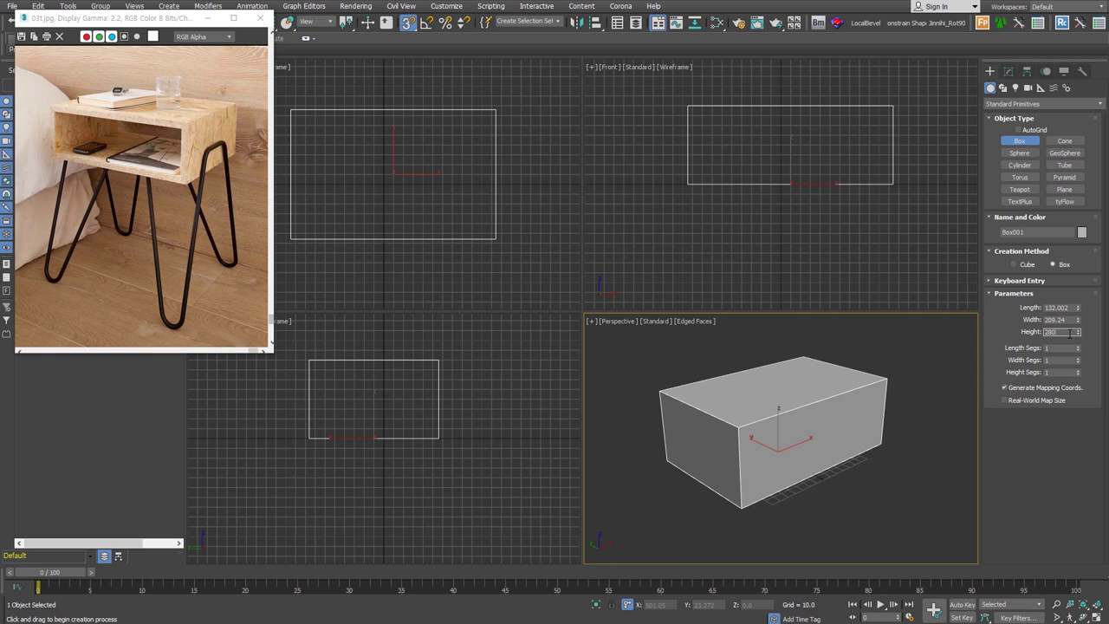
key("shift+Tab")
type("36")
key("shift+Tab")
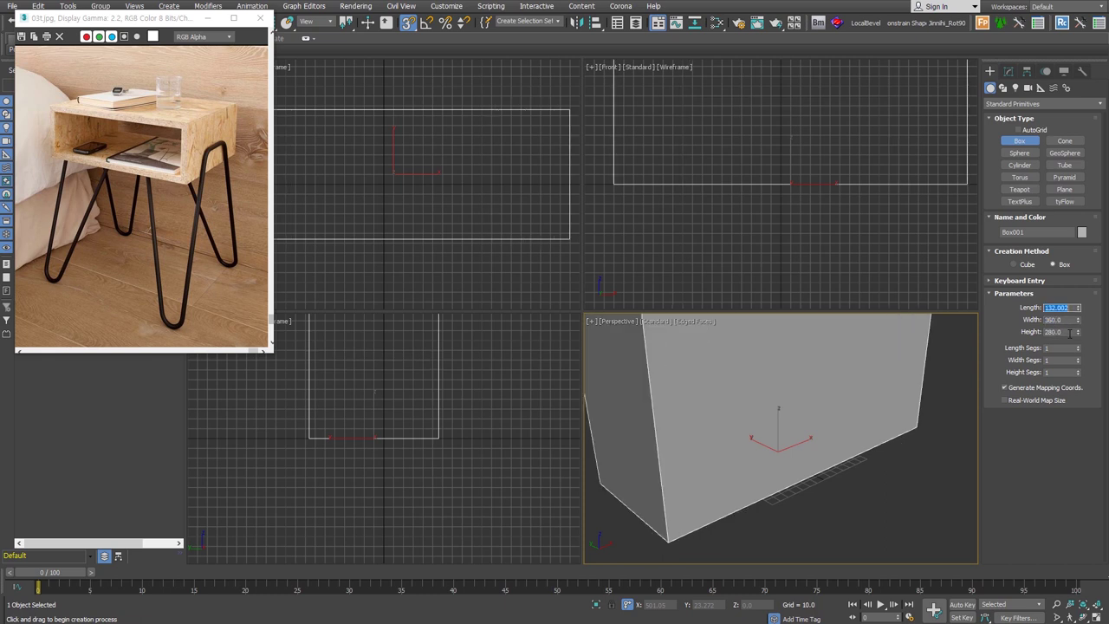
type("30")
key("Return")
right_click(818, 427)
key("ctrl+shift+z")
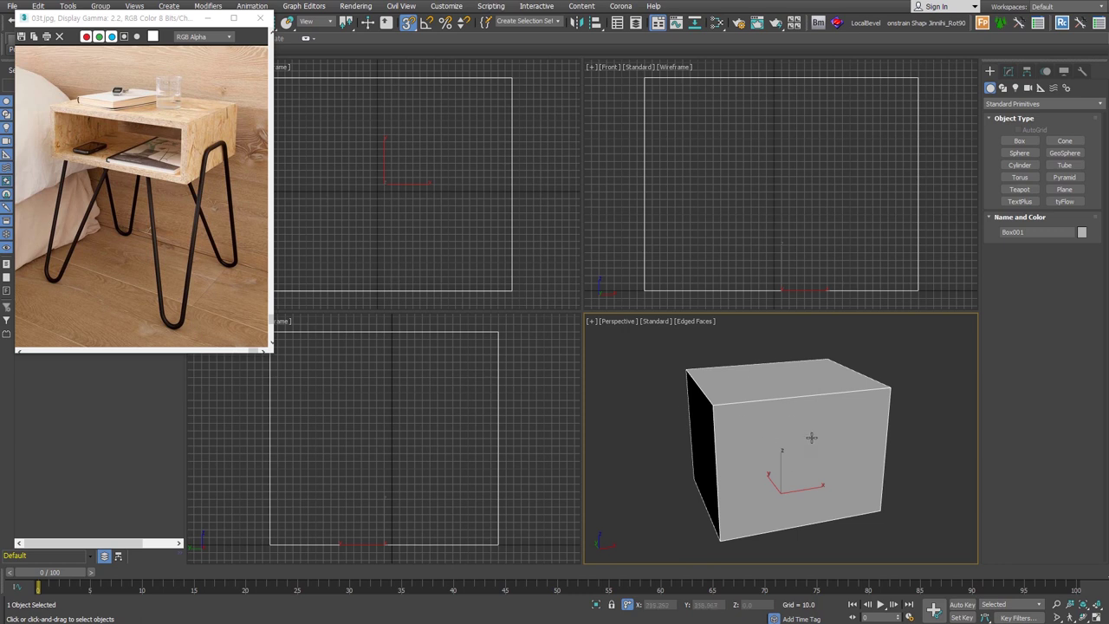
middle_click_drag(811, 440, 826, 430, "alt")
Step: With vertex snap, Shift-drag a copy Box002 onto Box001's top and maximize the Perspective view
right_click(793, 405, "shift")
left_click(805, 412)
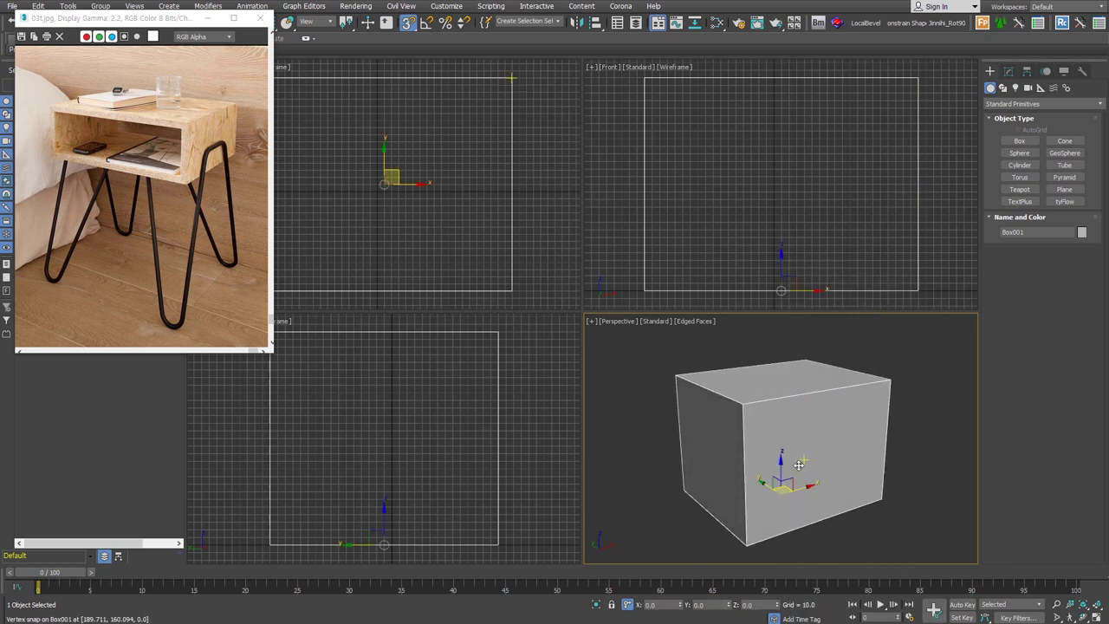
left_click_drag(780, 468, 744, 403)
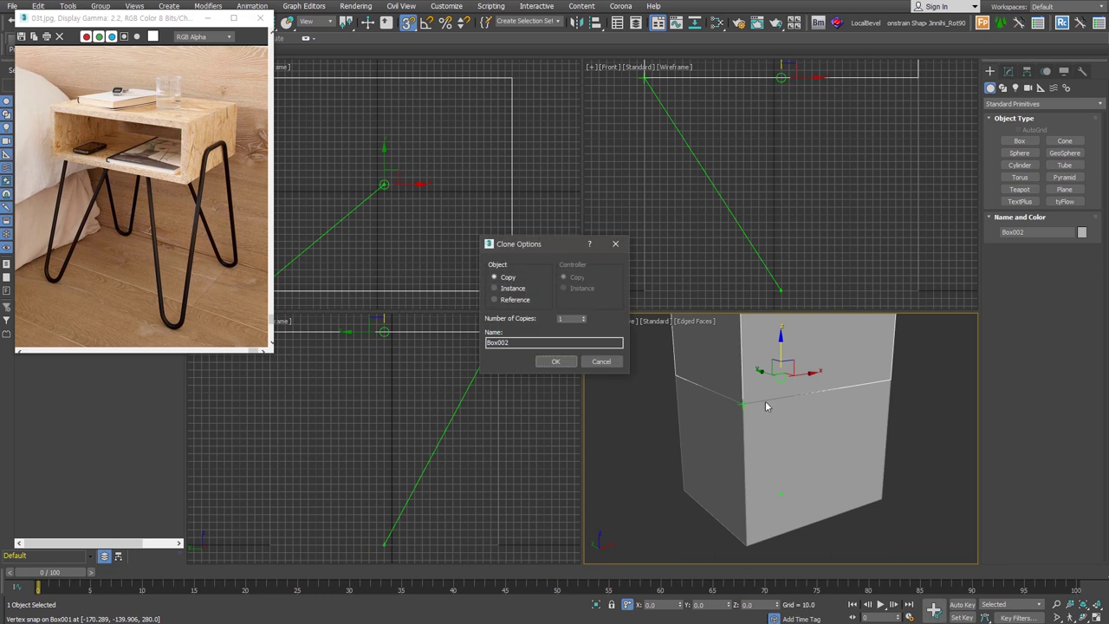
left_click(555, 362)
middle_click_drag(829, 402, 837, 426)
key("alt+w")
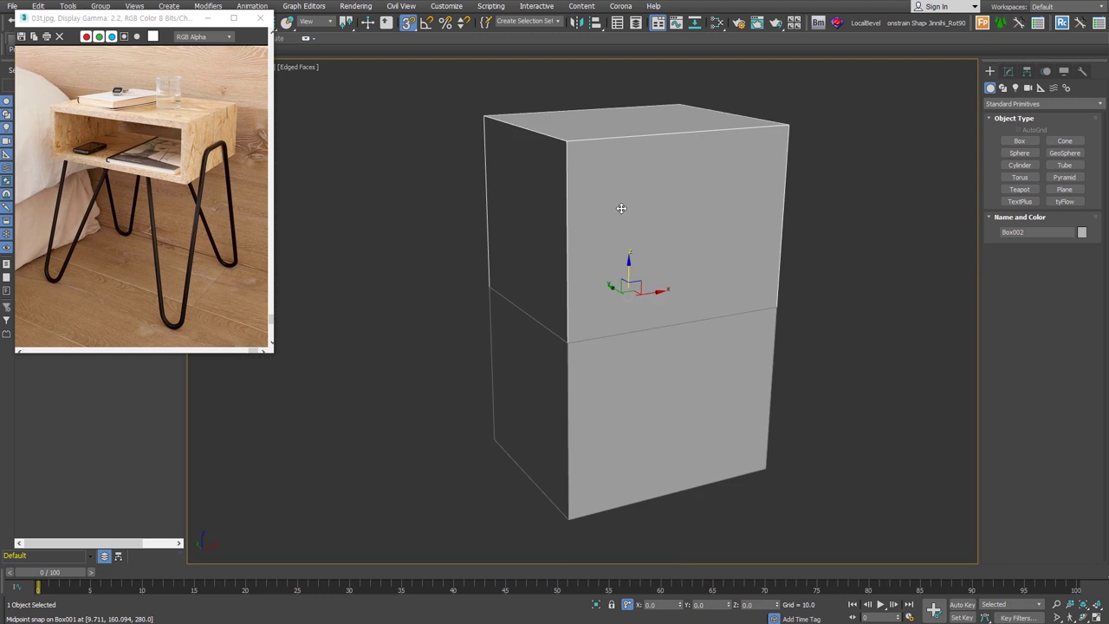
right_click(407, 26)
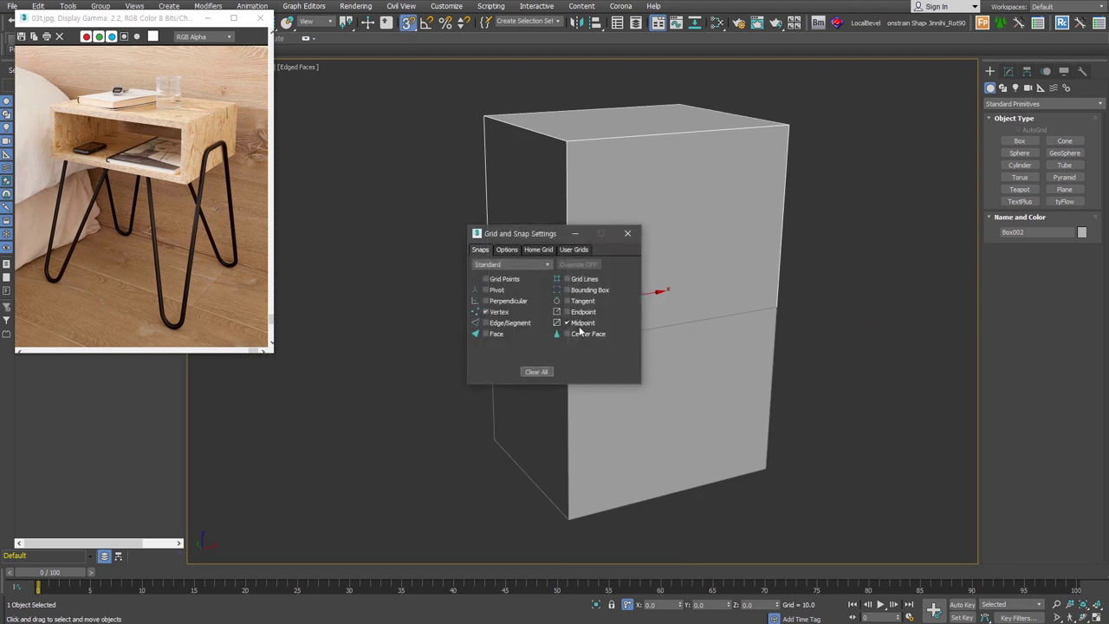
Step: Enable Axis Constraints in the snap options and snap Box002 back flush onto Box001
left_click(508, 250)
left_click_drag(520, 233, 440, 233)
mouse_move(631, 274)
left_mouse_down()
mouse_move(659, 188)
mouse_move(804, 319)
mouse_move(810, 300)
mouse_move(579, 322)
left_mouse_up()
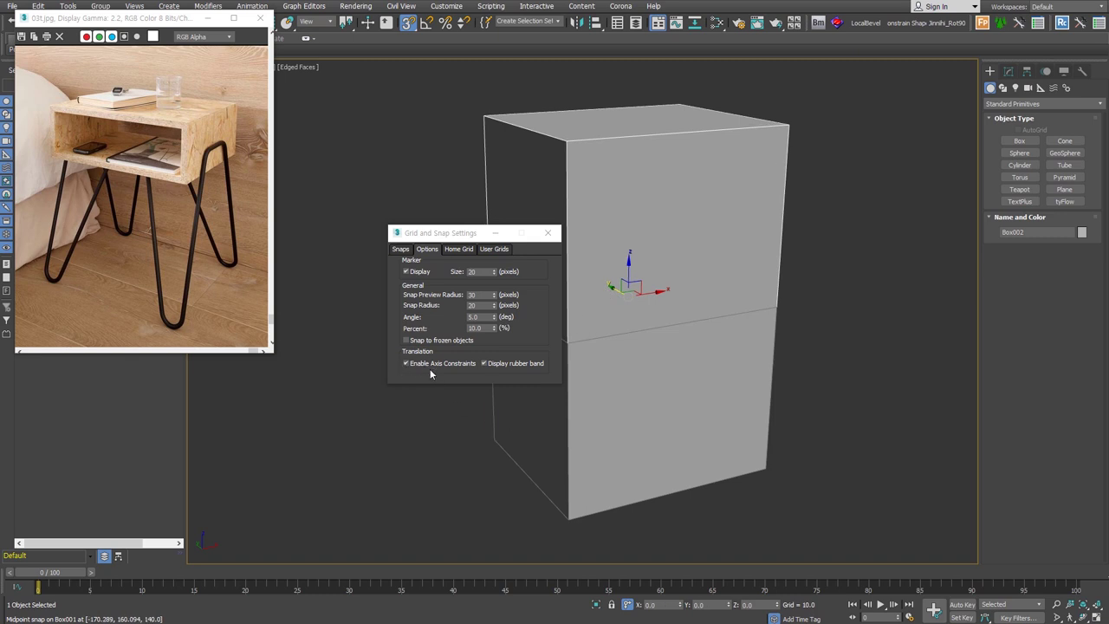
left_click(547, 232)
mouse_move(522, 299)
left_mouse_down()
mouse_move(482, 289)
mouse_move(638, 353)
left_mouse_up()
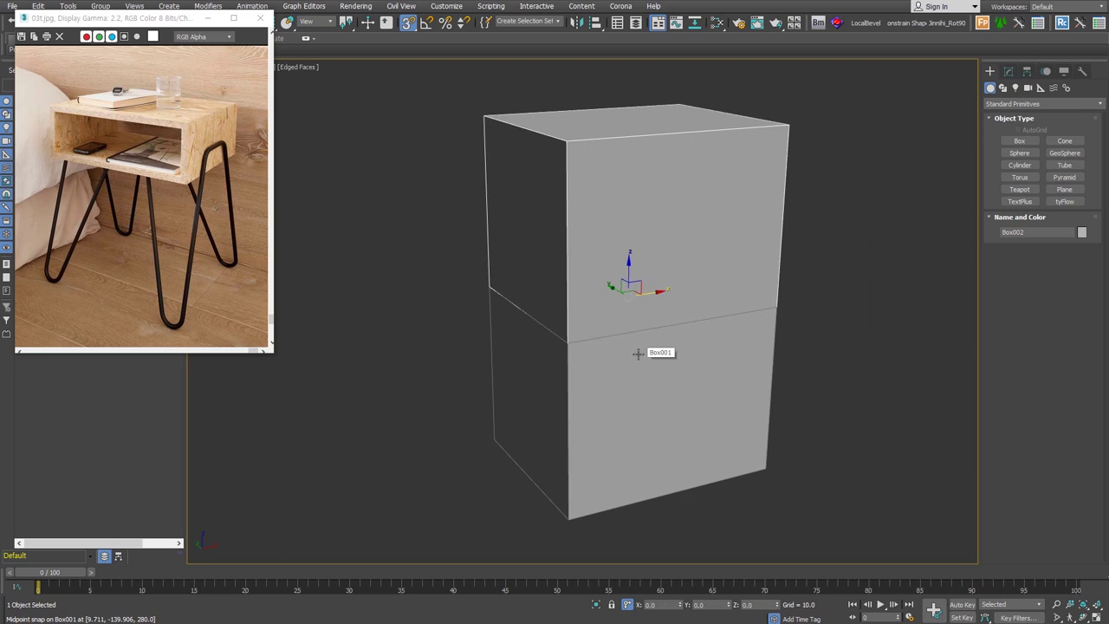
Step: Hide the grid and set Box002's height to 140 in the Modify panel
mouse_move(639, 364)
middle_mouse_down("alt")
mouse_move(673, 381)
mouse_move(658, 401)
middle_mouse_up("alt")
key("g")
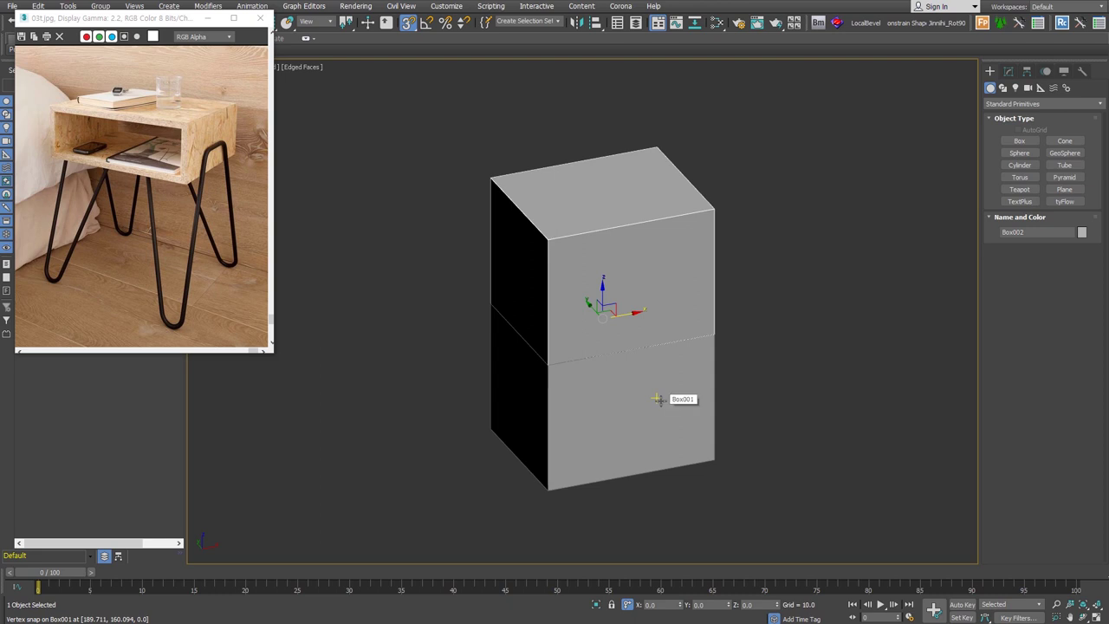
middle_click_drag(659, 400, 693, 397, "alt")
left_click(1007, 71)
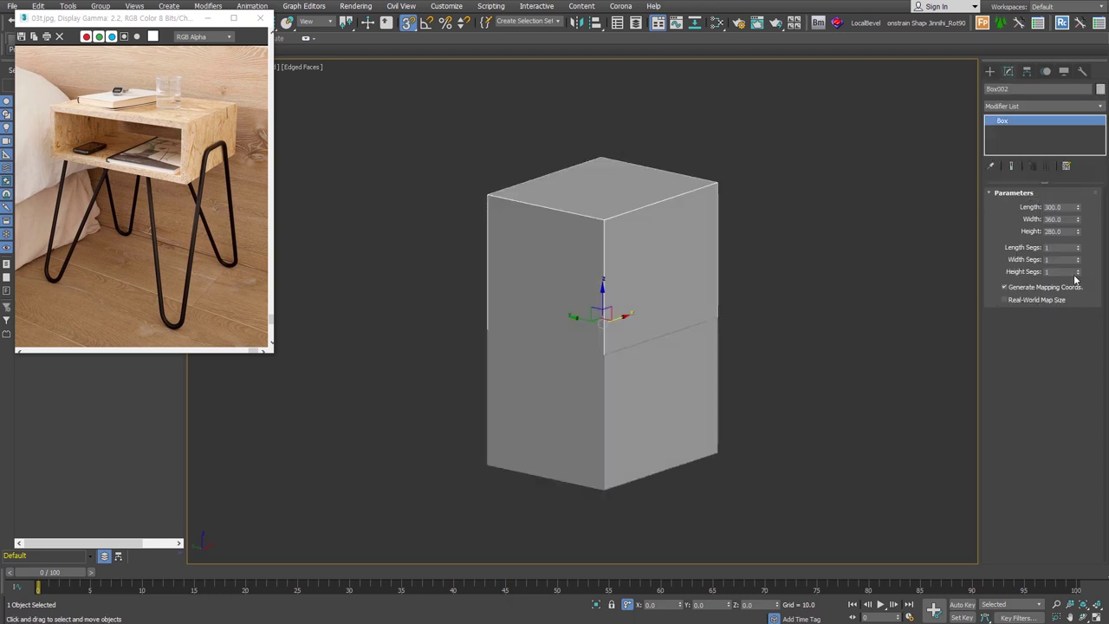
double_click(1066, 230)
type("1")
key("Return")
middle_click_drag(789, 346, 710, 354, "alt")
scroll(750, 314, "up", 2)
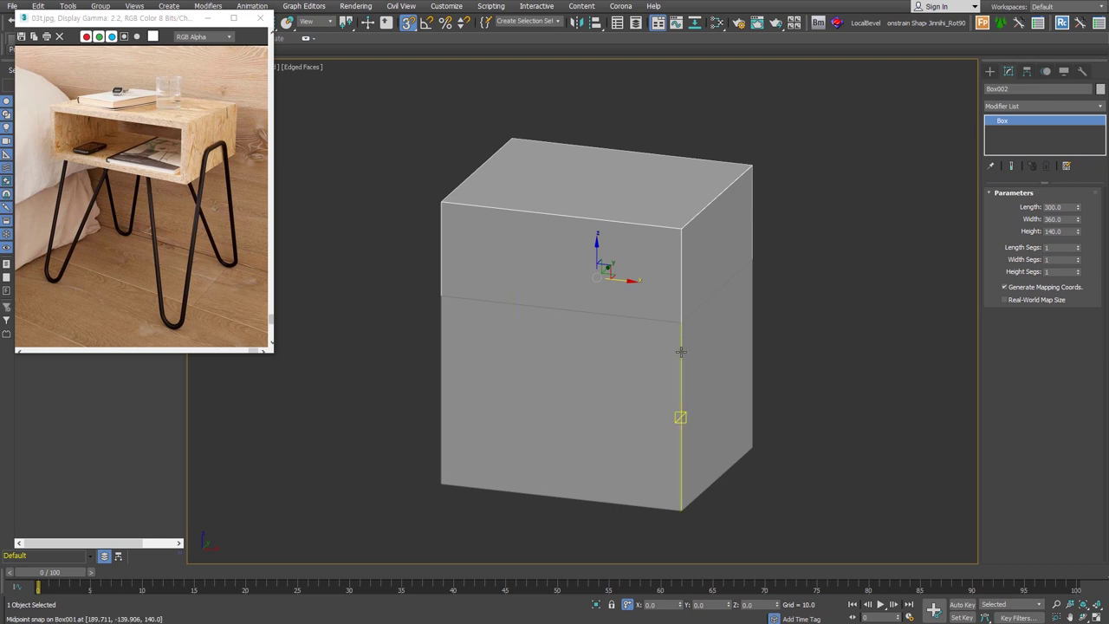
Step: Select the lower box Box001 and convert it to Editable Poly with Alt+C
middle_click_drag(682, 350, 676, 363, "alt")
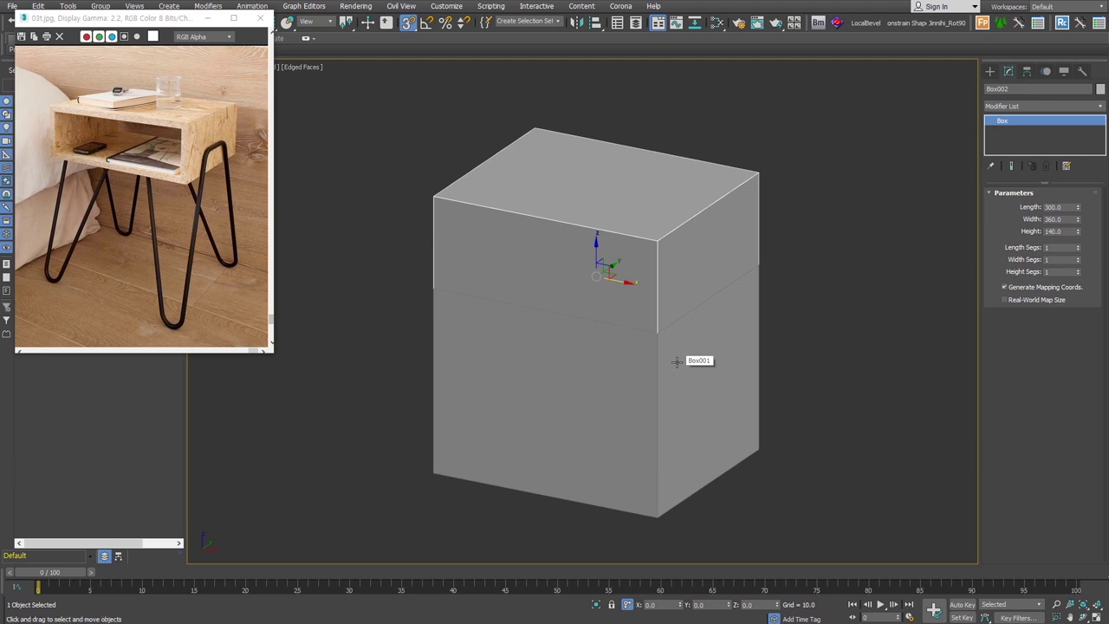
left_click(677, 362)
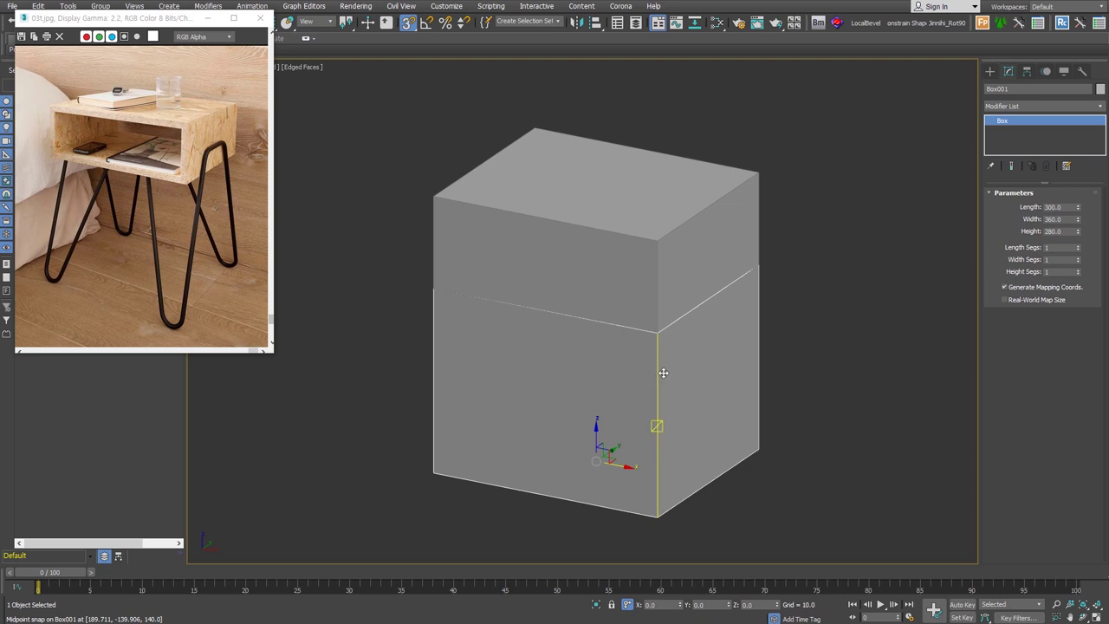
key("alt+c")
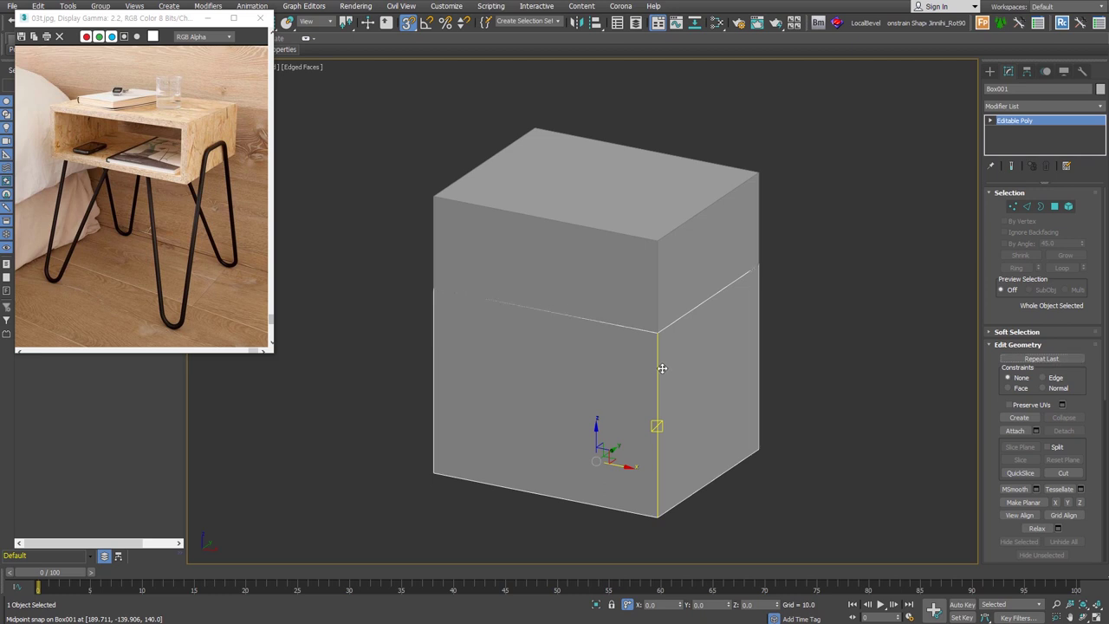
Step: Switch to wireframe with shaded, see-through selection (F3, F2, Alt+X) and orbit around the box
key("F3")
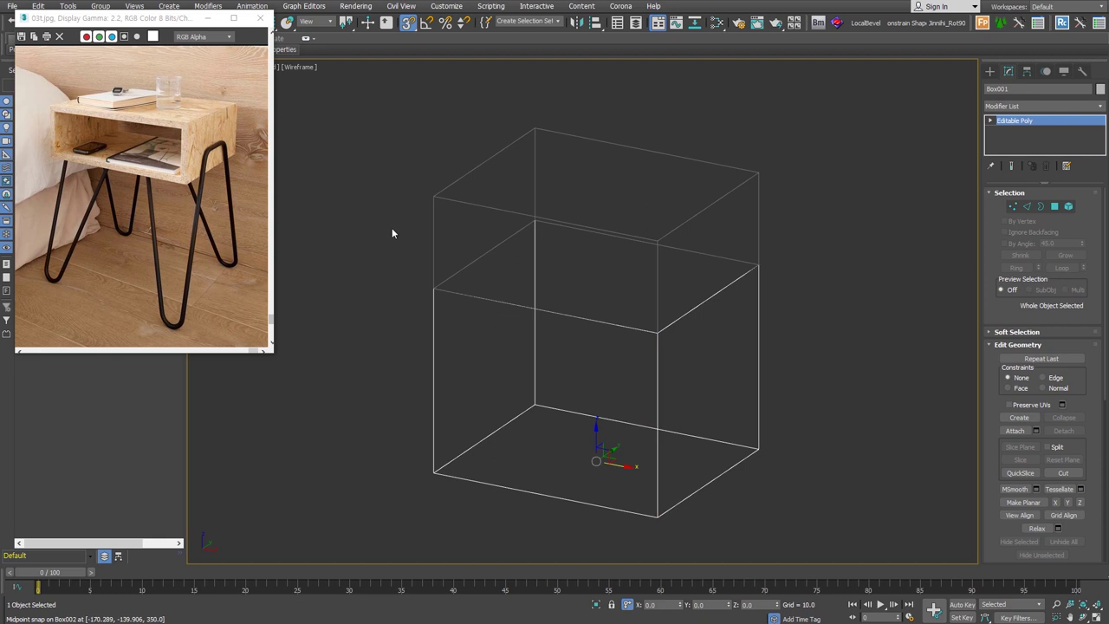
key("F2")
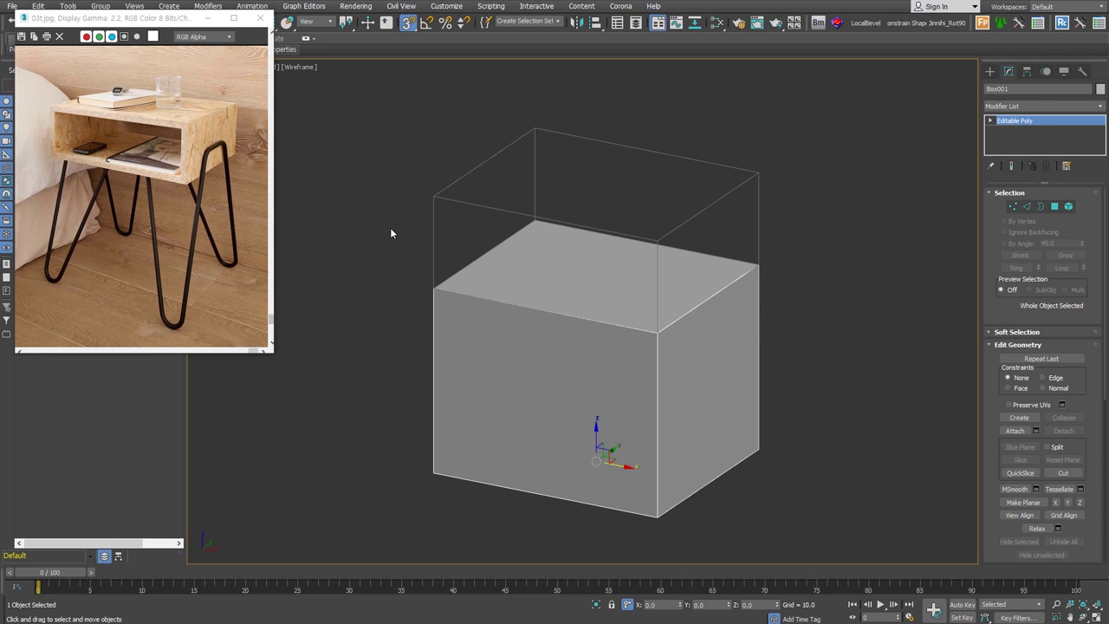
key("alt+x")
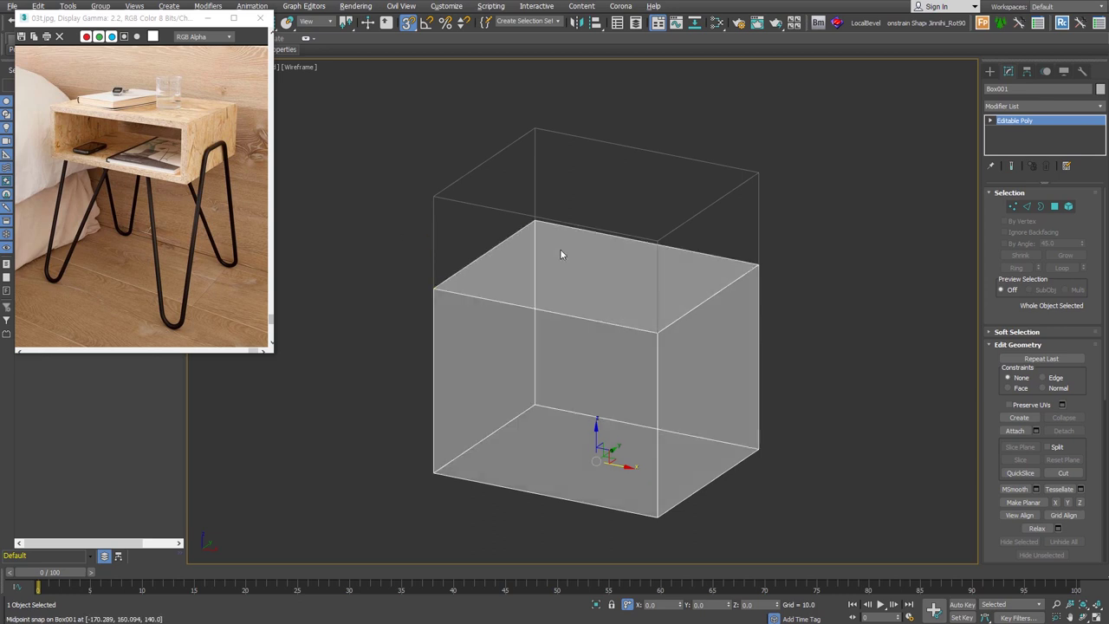
mouse_move(560, 249)
middle_mouse_down("alt")
mouse_move(819, 417)
mouse_move(839, 394)
mouse_move(810, 372)
middle_mouse_up("alt")
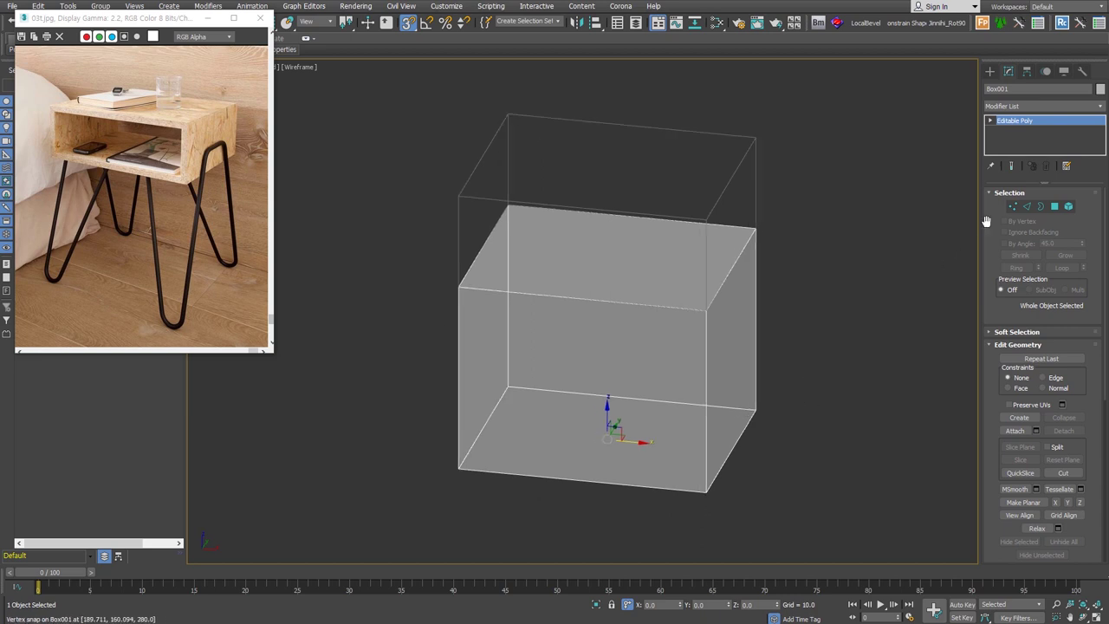
middle_click_drag(554, 178, 706, 193, "alt")
Step: Select the upper box Box002, add an Edit Poly modifier and enter Edge mode
left_click_drag(817, 143, 748, 183)
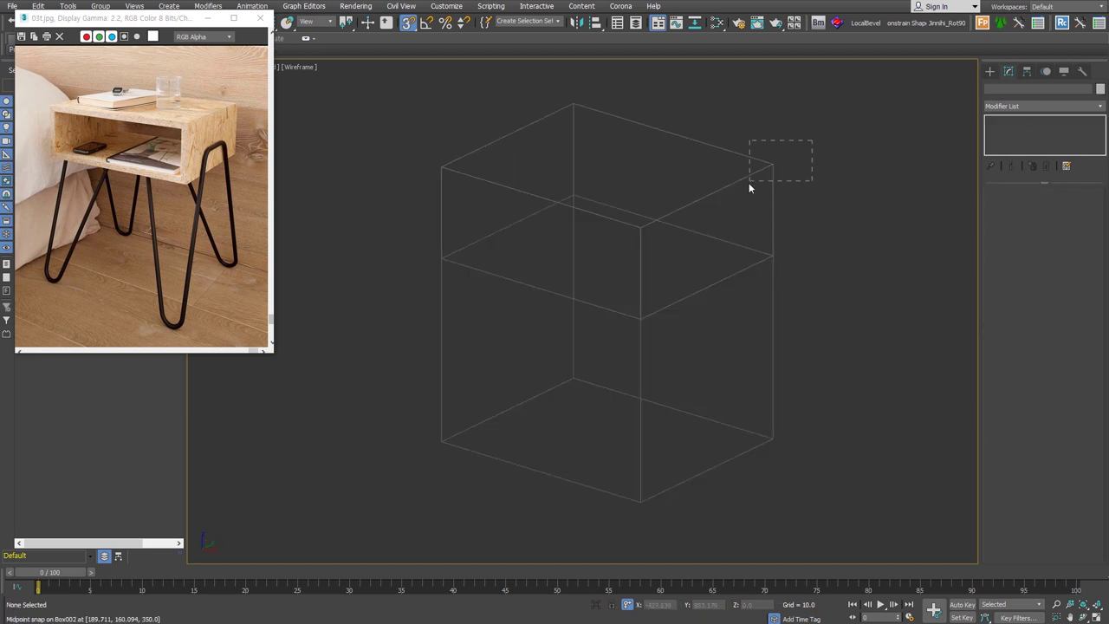
middle_click_drag(792, 268, 791, 276)
key("alt+e")
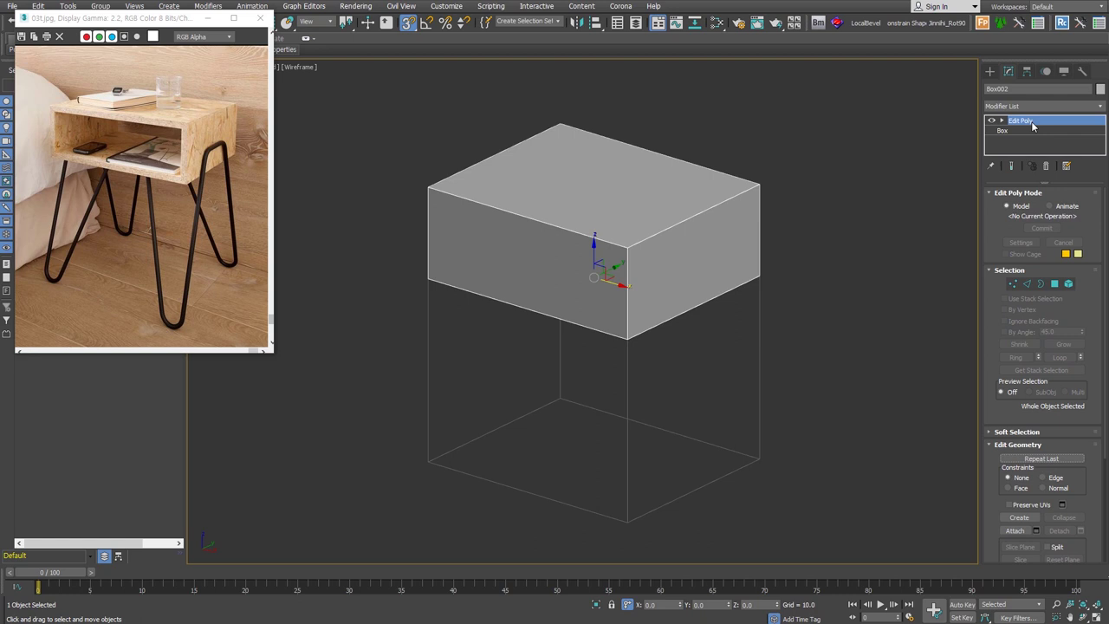
left_click(1028, 284)
middle_click_drag(723, 304, 637, 378, "alt")
Step: Connect the ring of four parallel edges with 2 segments, splitting the box into three strips
left_click_drag(619, 383, 590, 139)
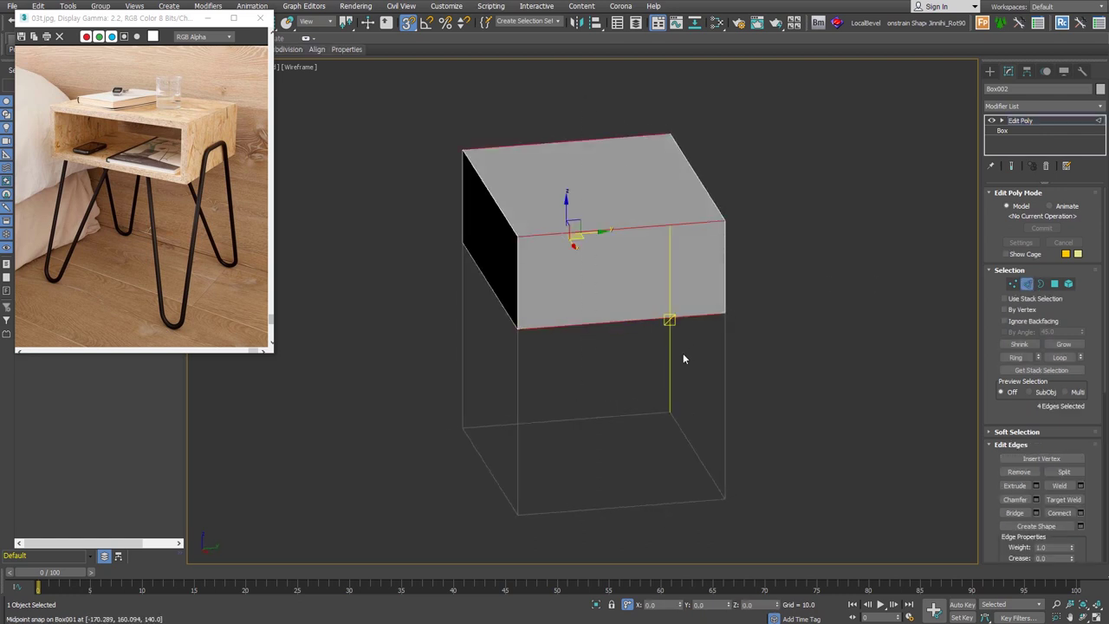
right_click(684, 295)
left_click(566, 333)
scroll(601, 318, "up", 1)
left_click(589, 368)
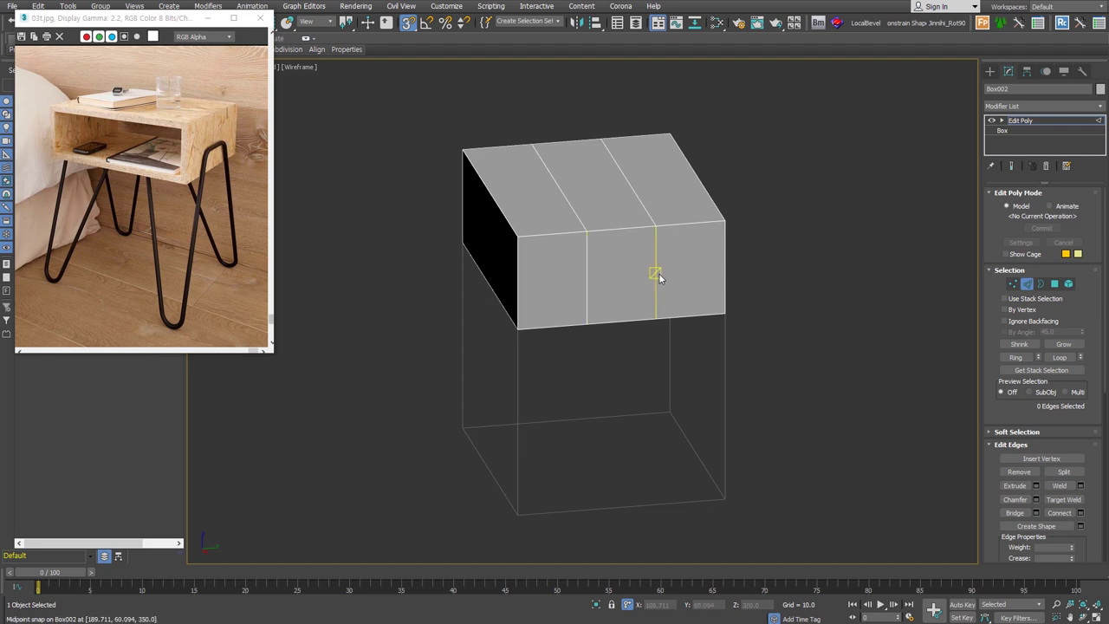
Step: Select the lower box Box001
middle_click_drag(619, 351, 968, 232, "alt")
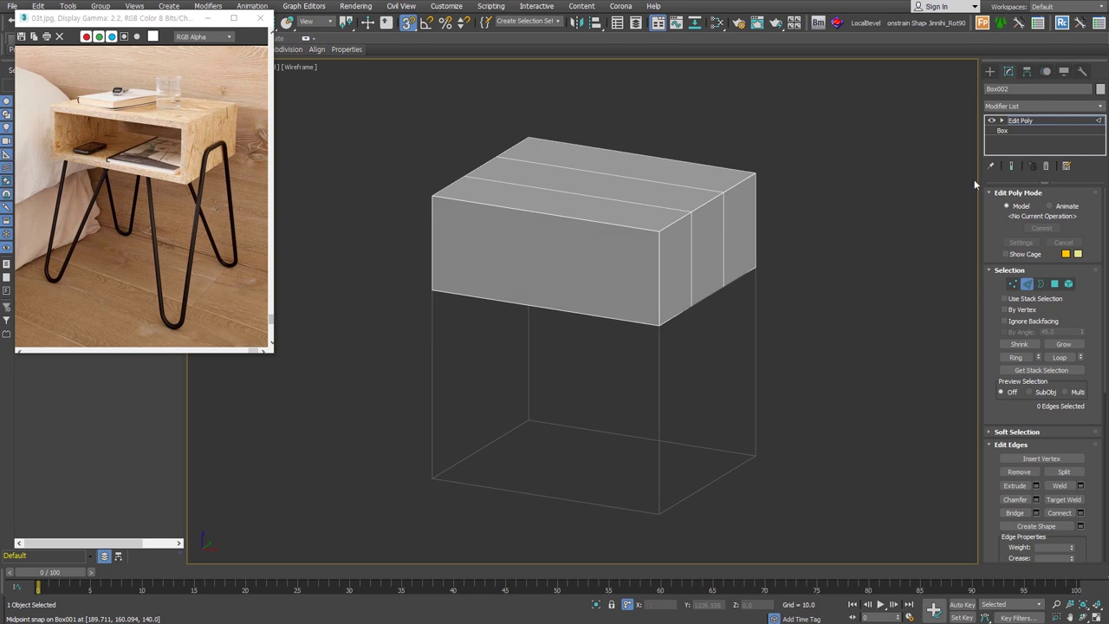
left_click(991, 71)
left_click_drag(817, 346, 723, 445)
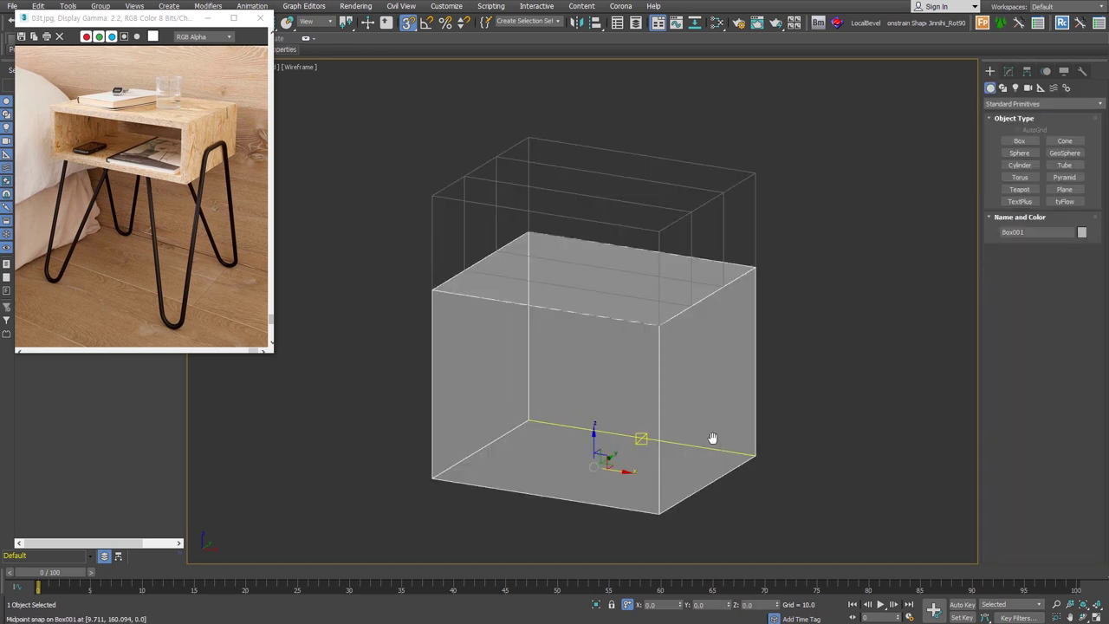
Step: In Edge mode, snap Box001's top front edge inward to the midpoint
middle_click_drag(721, 448, 711, 442)
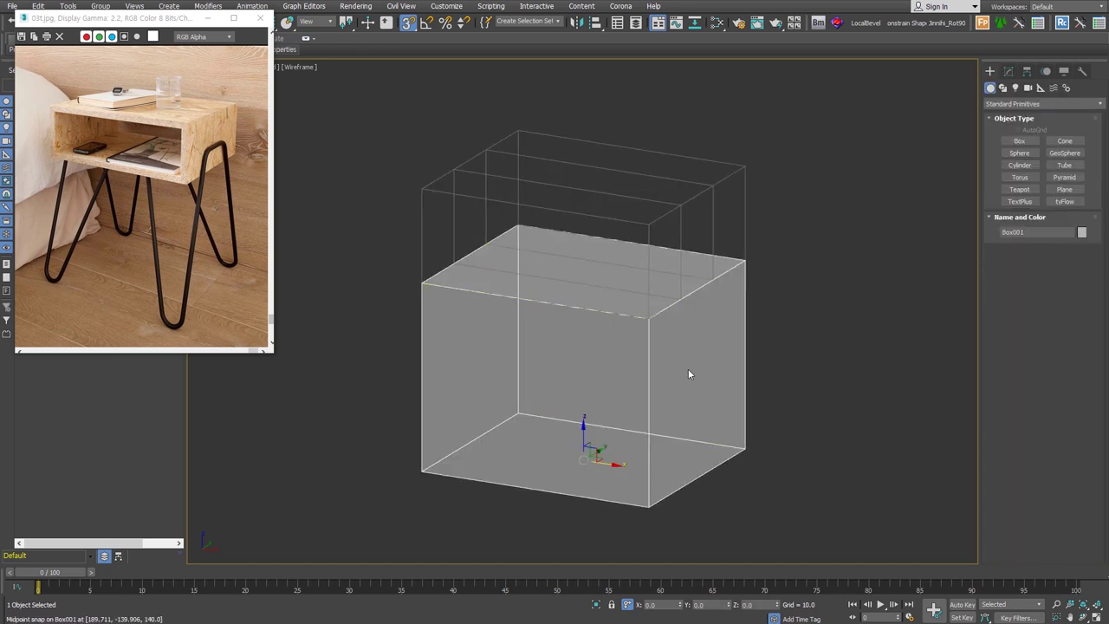
middle_click_drag(683, 378, 677, 383)
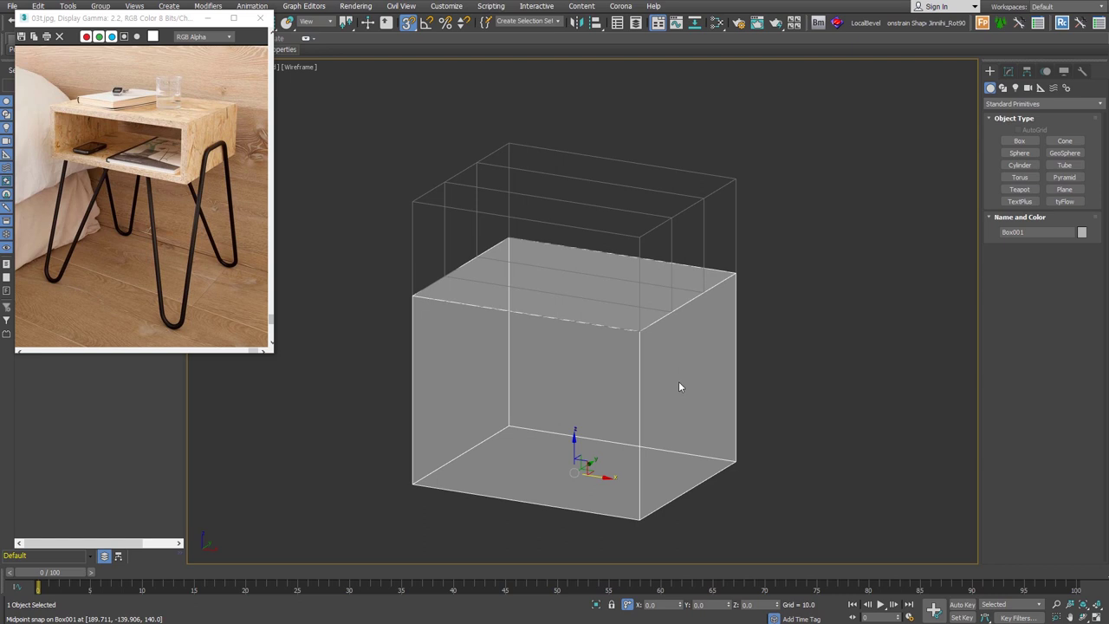
key("2")
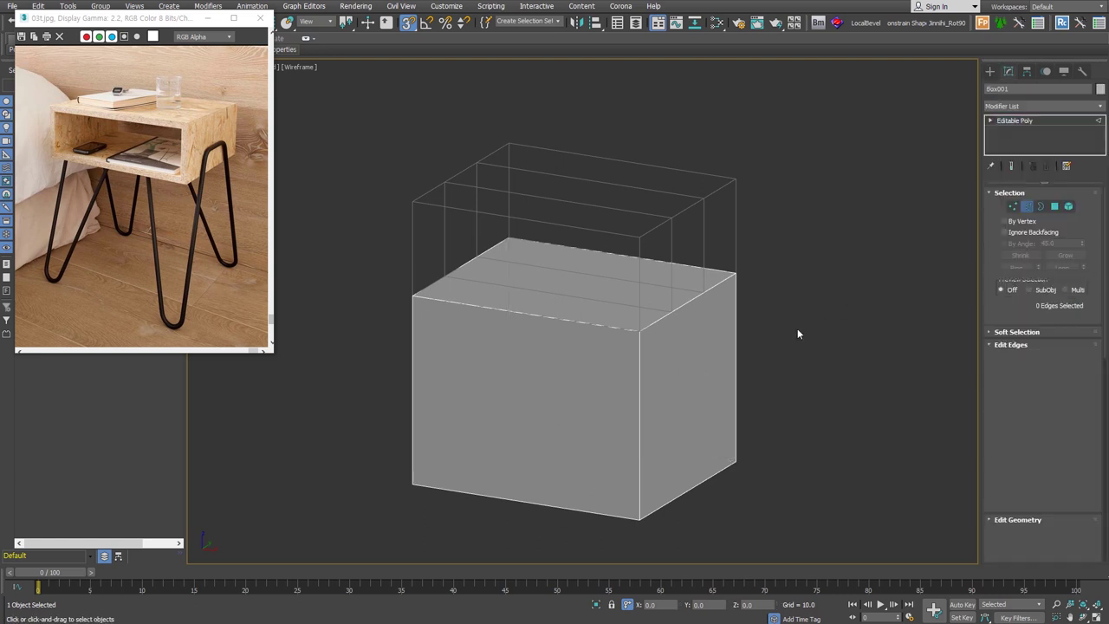
middle_click_drag(808, 326, 736, 321, "alt")
left_click(487, 303)
mouse_move(487, 277)
left_mouse_down()
mouse_move(595, 265)
mouse_move(620, 276)
left_mouse_up()
Step: Snap the opposite top edge inward so the box tapers into a trapezoid
middle_click_drag(754, 390, 683, 328, "alt")
left_click(687, 306)
mouse_move(685, 295)
left_mouse_down()
mouse_move(599, 250)
mouse_move(627, 232)
left_mouse_up()
mouse_move(627, 232)
middle_mouse_down("alt")
mouse_move(664, 419)
mouse_move(705, 413)
mouse_move(748, 463)
mouse_move(278, 285)
middle_mouse_up("alt")
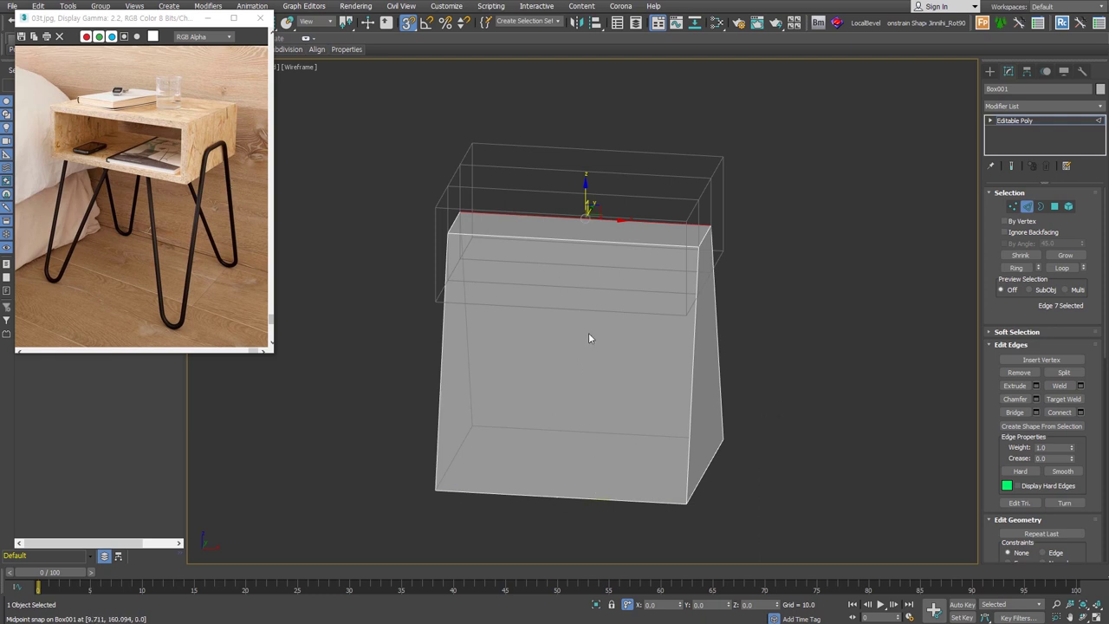
middle_click_drag(575, 252, 537, 250, "alt")
Step: Connect the top edges with 2 segments at pinch -15
right_click(498, 273)
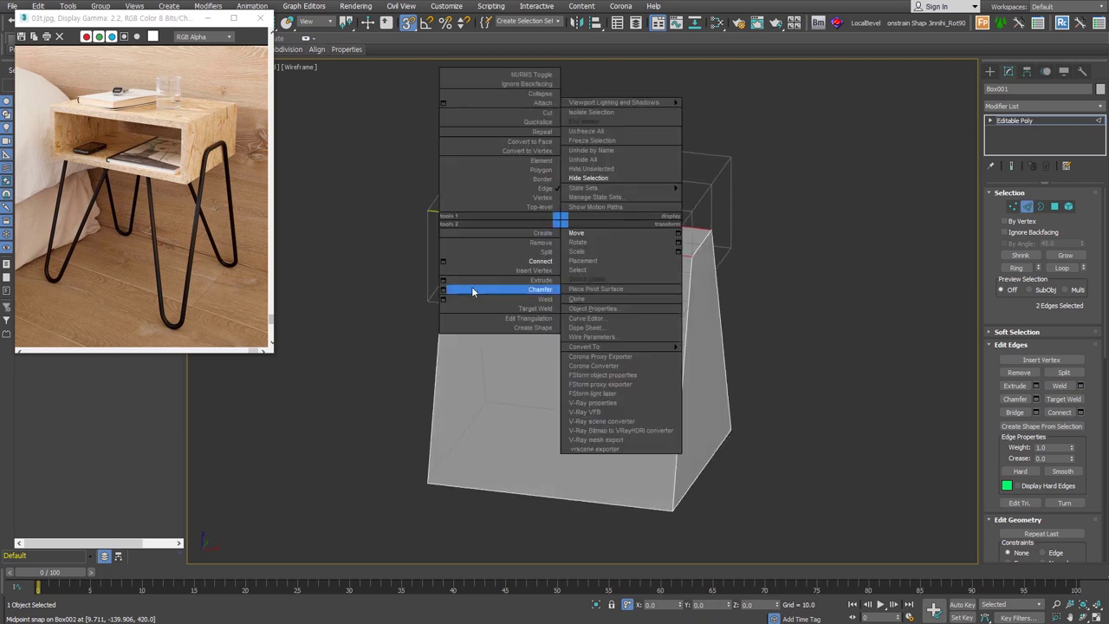
left_click(444, 260)
left_click_drag(589, 317, 582, 221)
left_click_drag(590, 334, 591, 367)
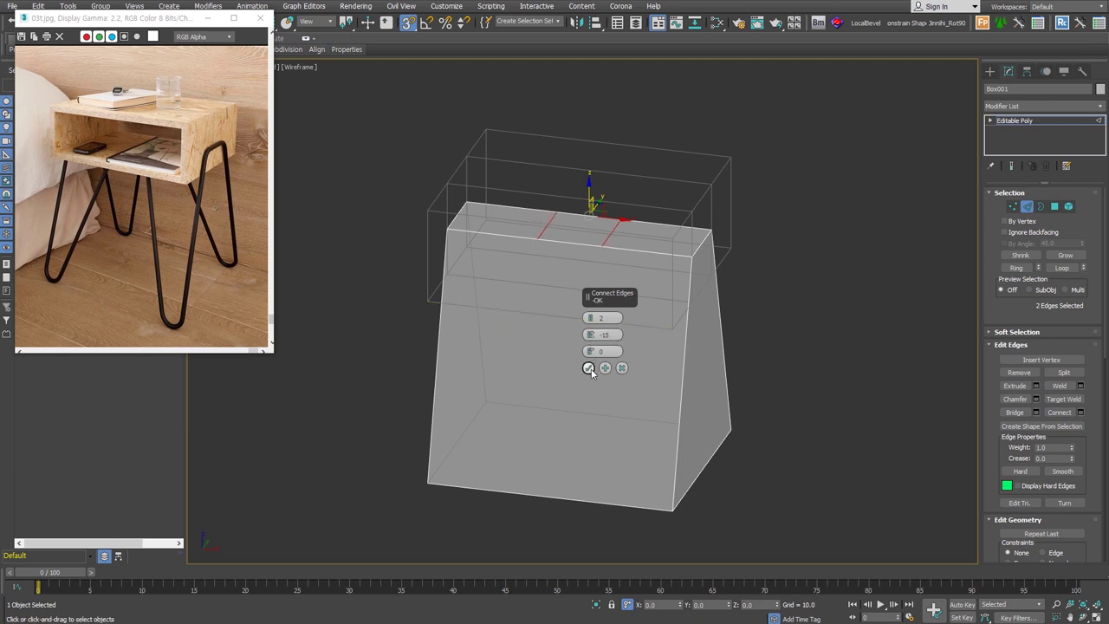
left_click(589, 368)
Step: Connect the bottom edges with 6 evenly spaced segments at pinch 0
middle_click_drag(696, 532, 713, 485, "alt")
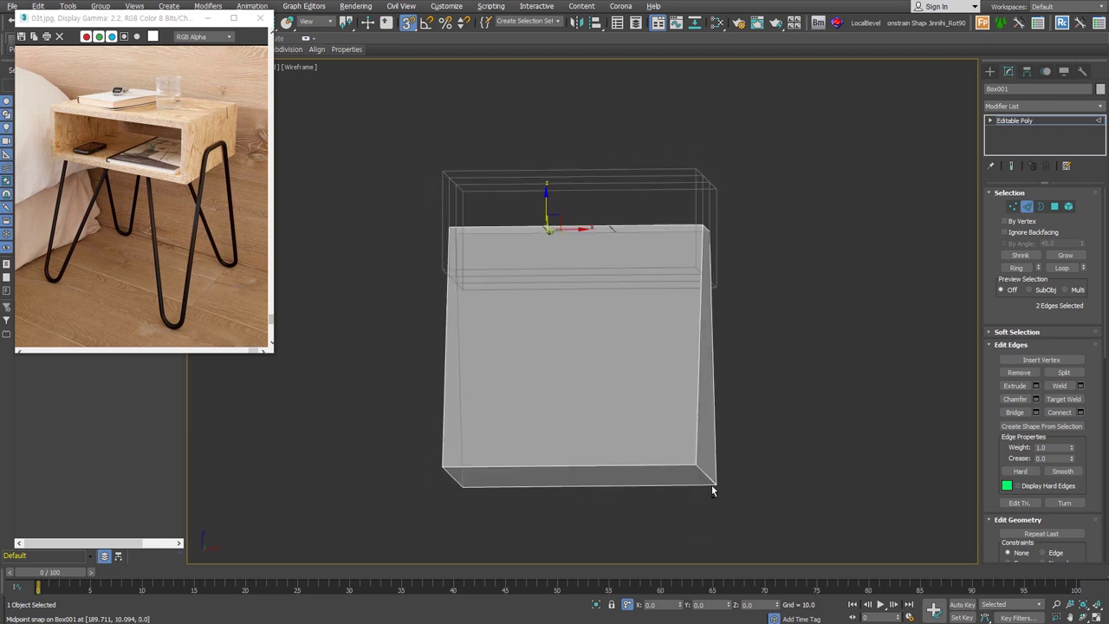
left_click(596, 472)
mouse_move(609, 452)
middle_mouse_down("alt")
mouse_move(607, 475)
mouse_move(468, 408)
middle_mouse_up("alt")
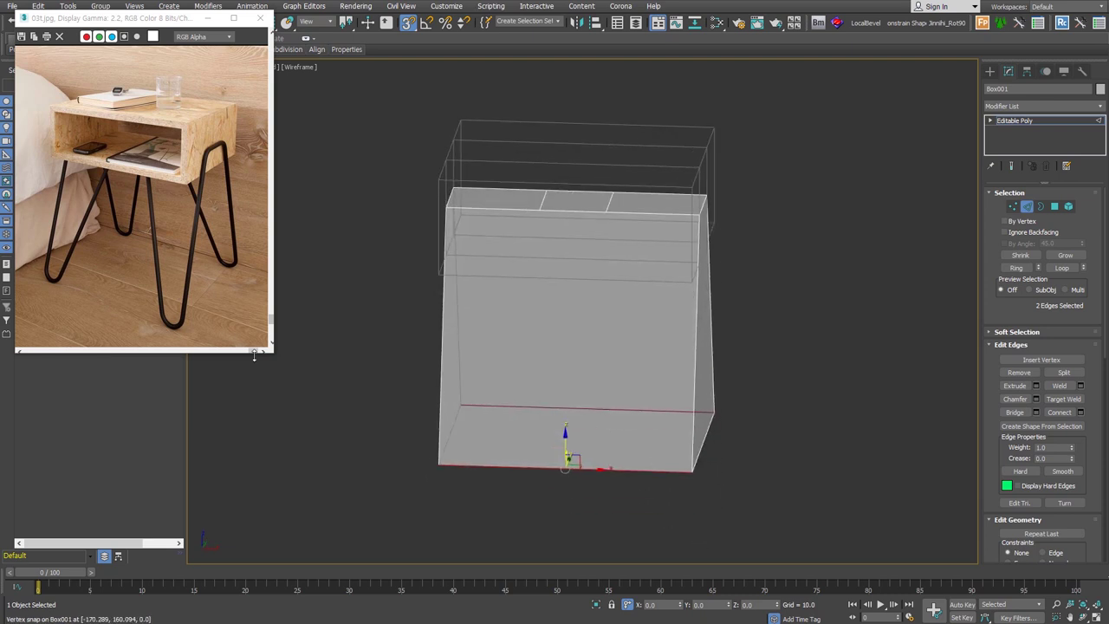
right_click(617, 395)
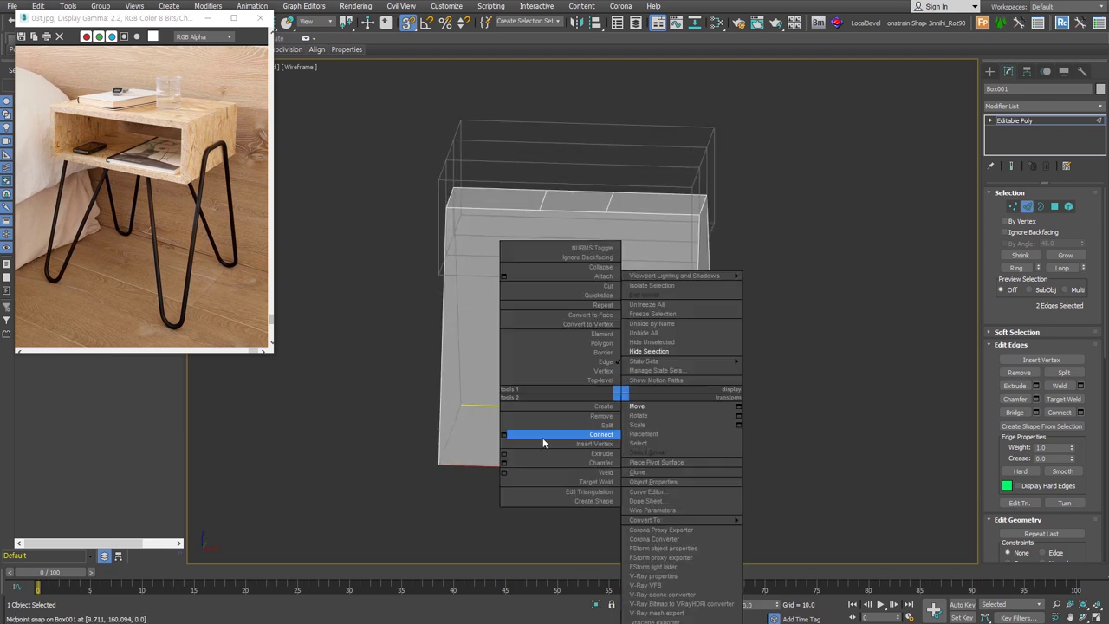
left_click(505, 438)
right_click(590, 334)
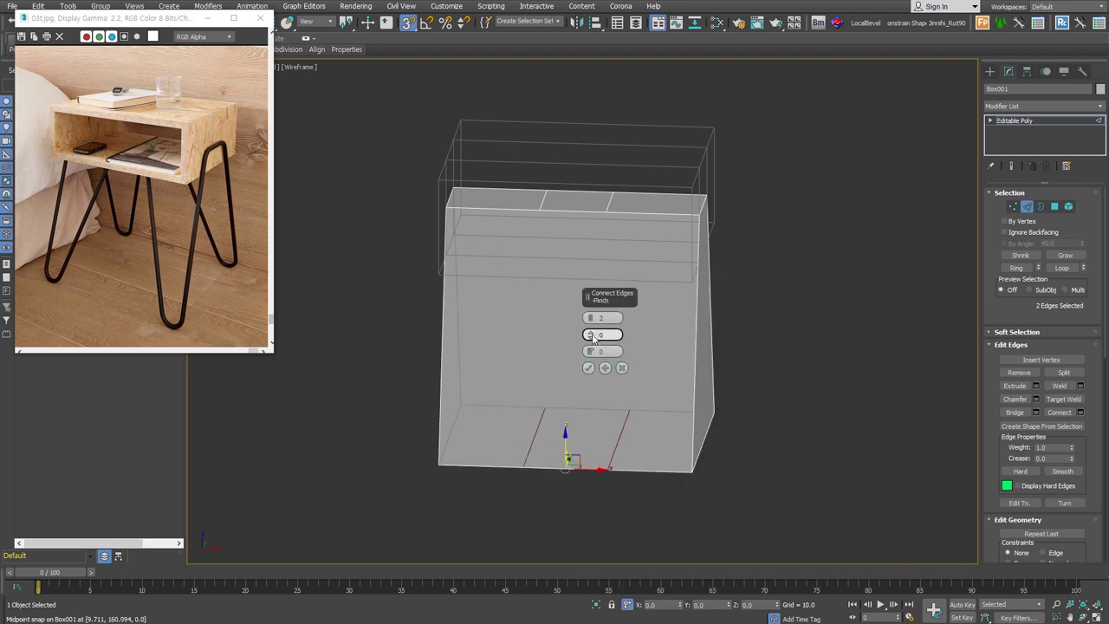
type("6")
key("Return")
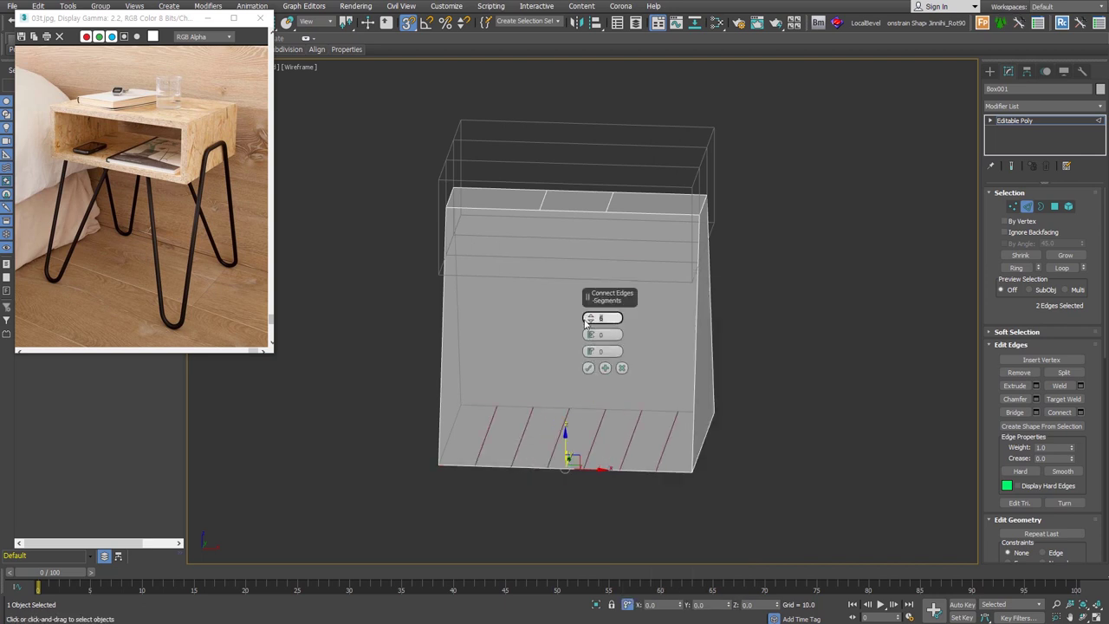
left_click(588, 368)
mouse_move(589, 371)
middle_mouse_down("alt")
mouse_move(701, 351)
mouse_move(739, 370)
middle_mouse_up("alt")
left_click(739, 370)
Step: Connect two top-to-bottom vertex pairs, adding two slanted edges down the tapered box
left_click(1013, 206)
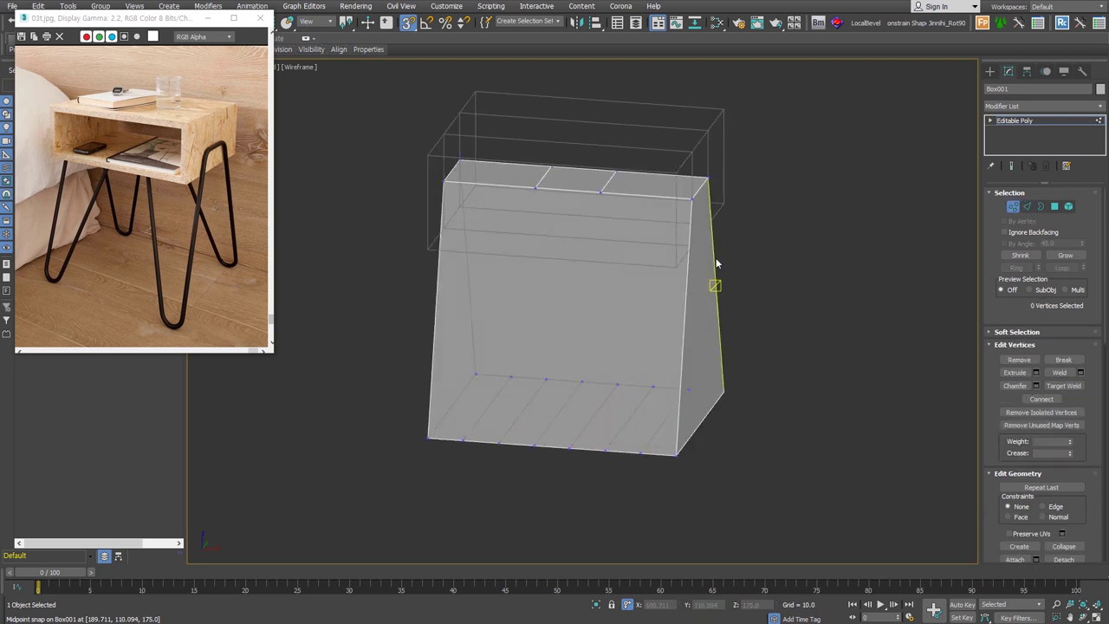
middle_click_drag(642, 258, 657, 238, "alt")
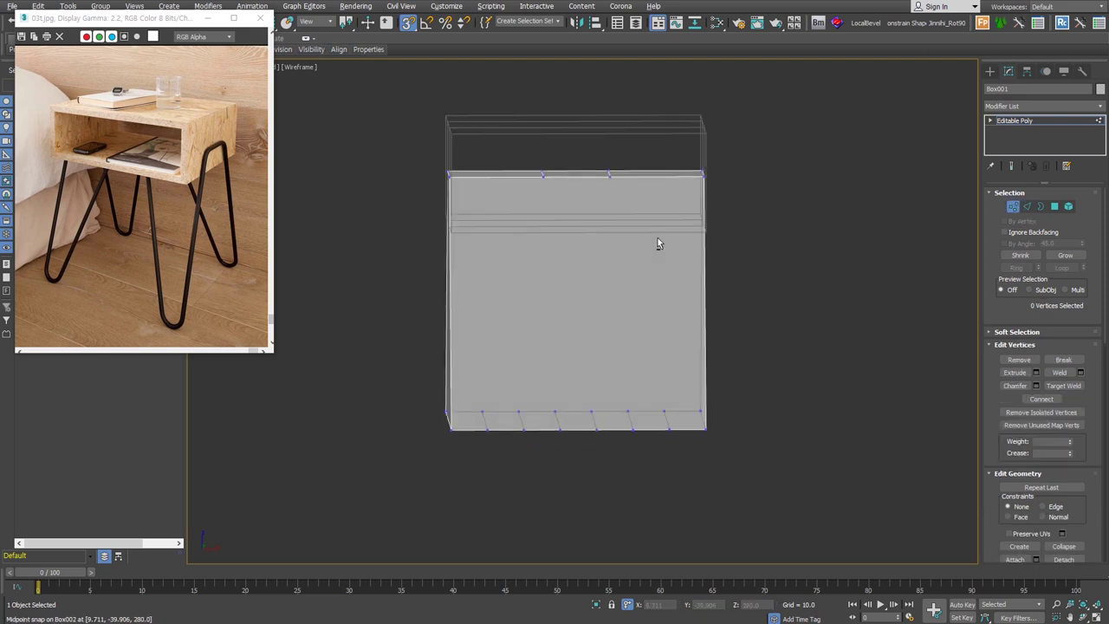
left_click_drag(594, 148, 624, 199)
left_click_drag(662, 380, 679, 449, "ctrl")
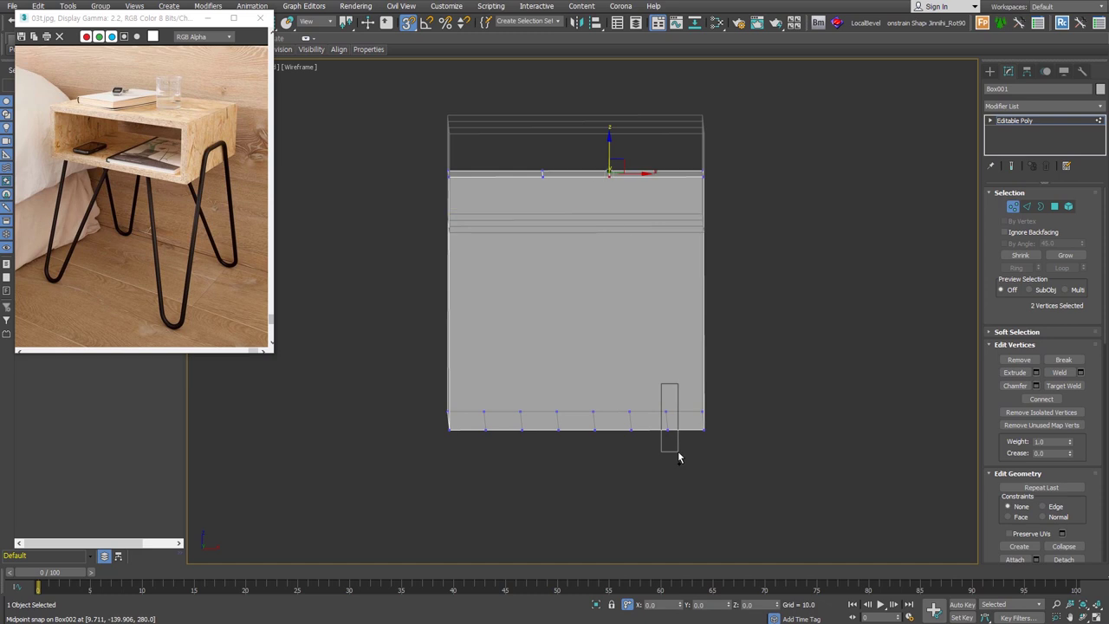
key("ctrl+shift+e")
left_click_drag(471, 404, 517, 465)
key("ctrl+shift+e")
middle_click_drag(618, 476, 671, 487, "alt")
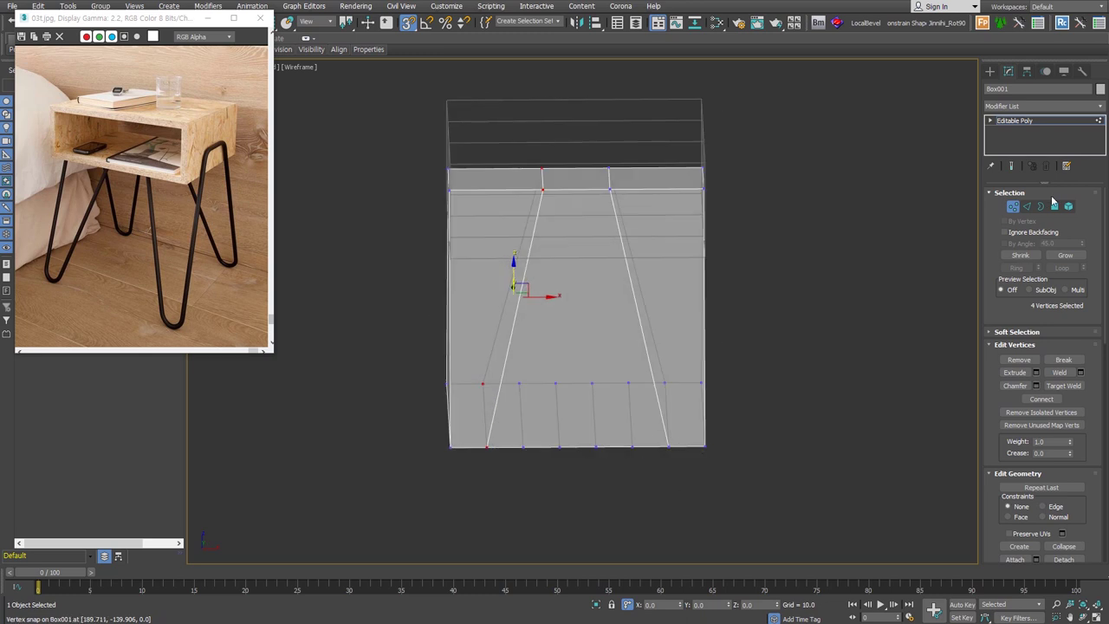
Step: Remove the leftover short bottom edges from Box001
left_click(1027, 206)
left_click_drag(501, 421, 500, 425)
middle_click_drag(519, 407, 541, 407, "alt")
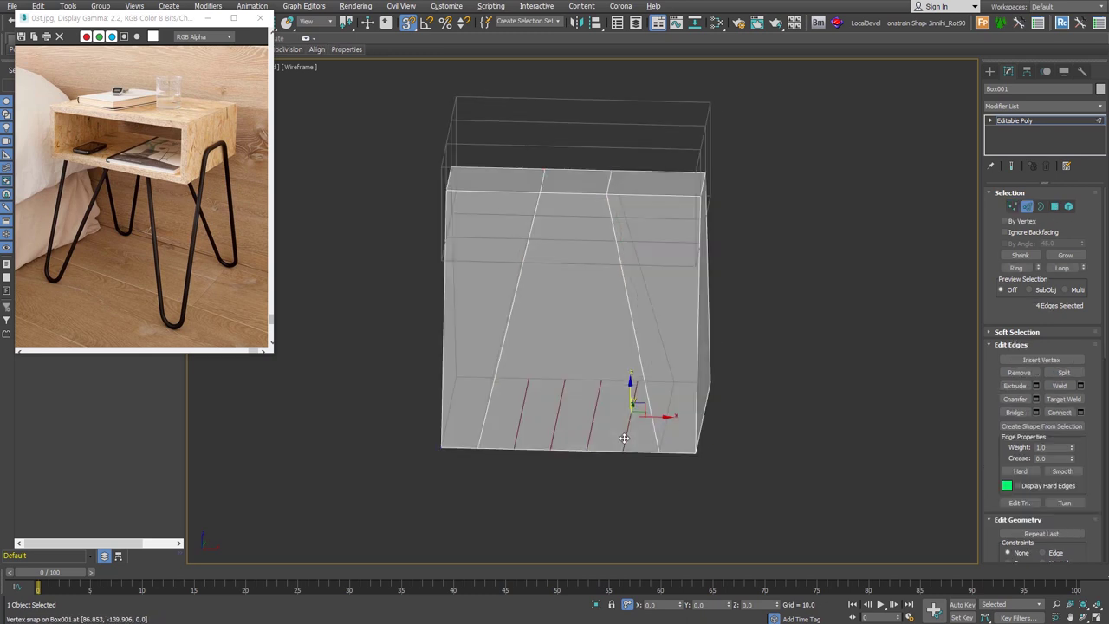
left_click(1020, 373)
middle_click_drag(619, 364, 610, 359, "alt")
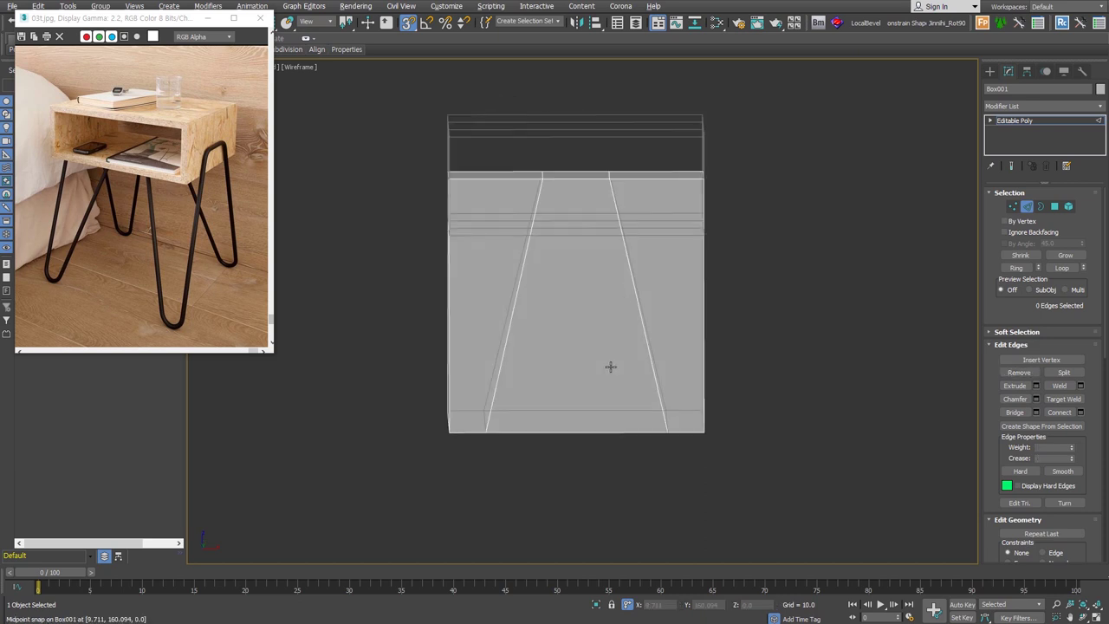
left_click(1055, 206)
middle_click_drag(694, 277, 561, 249, "alt")
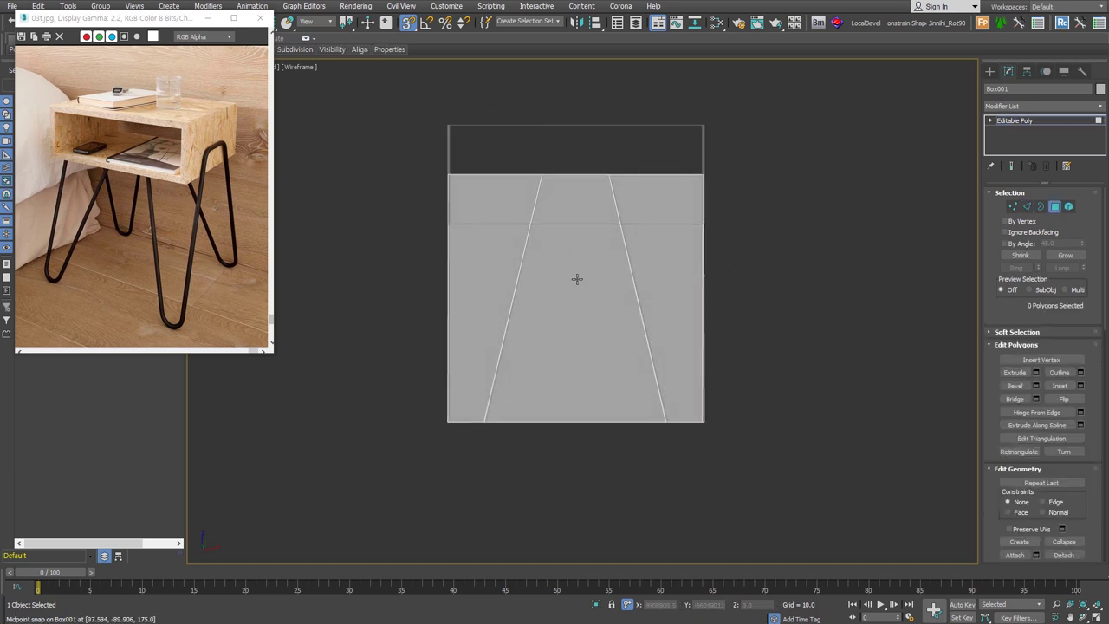
Step: Select the three middle polygons and QuickSlice the box horizontally below the tabletop in Front view
left_click_drag(574, 444, 569, 223)
middle_click_drag(572, 227, 703, 143, "alt")
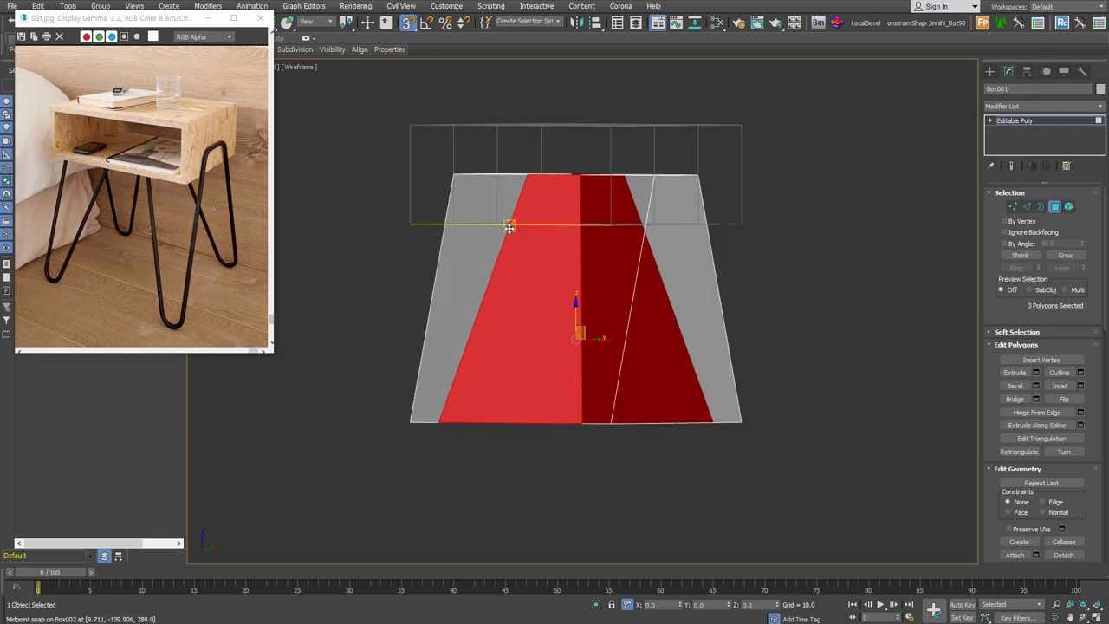
key("f")
scroll(994, 411, "down", 5)
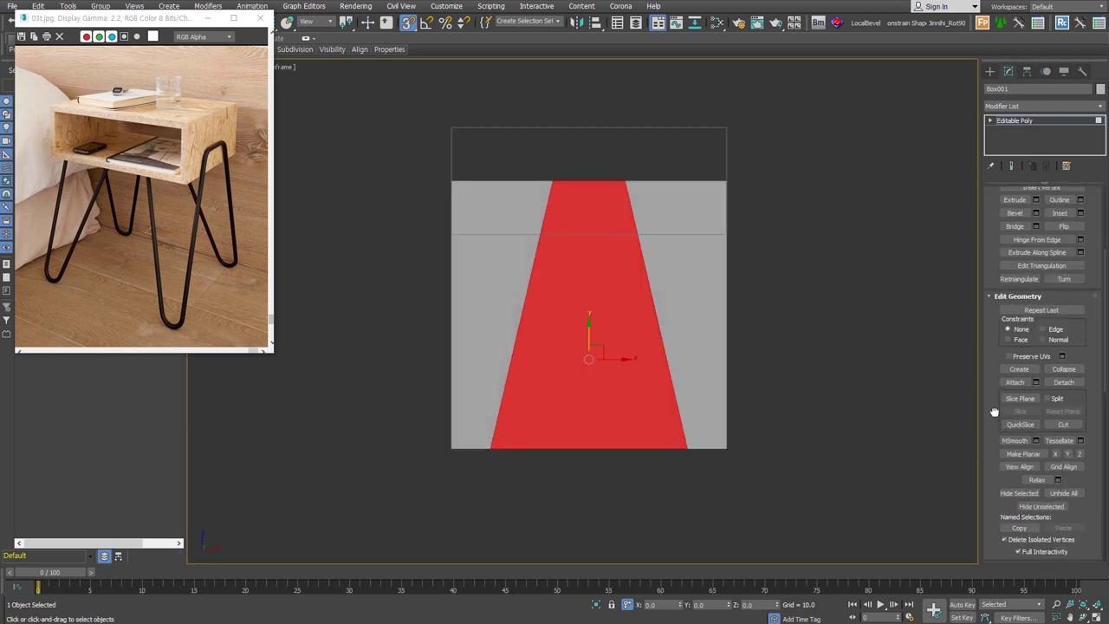
left_click(1025, 425)
left_click(1025, 425)
left_click(724, 234)
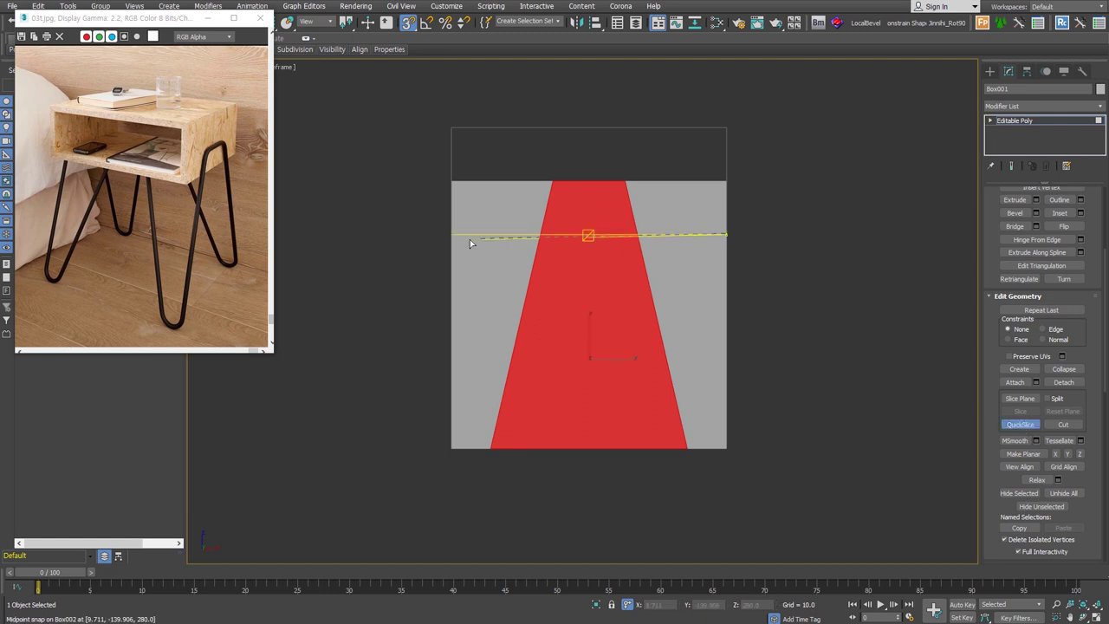
left_click(450, 234)
key("p")
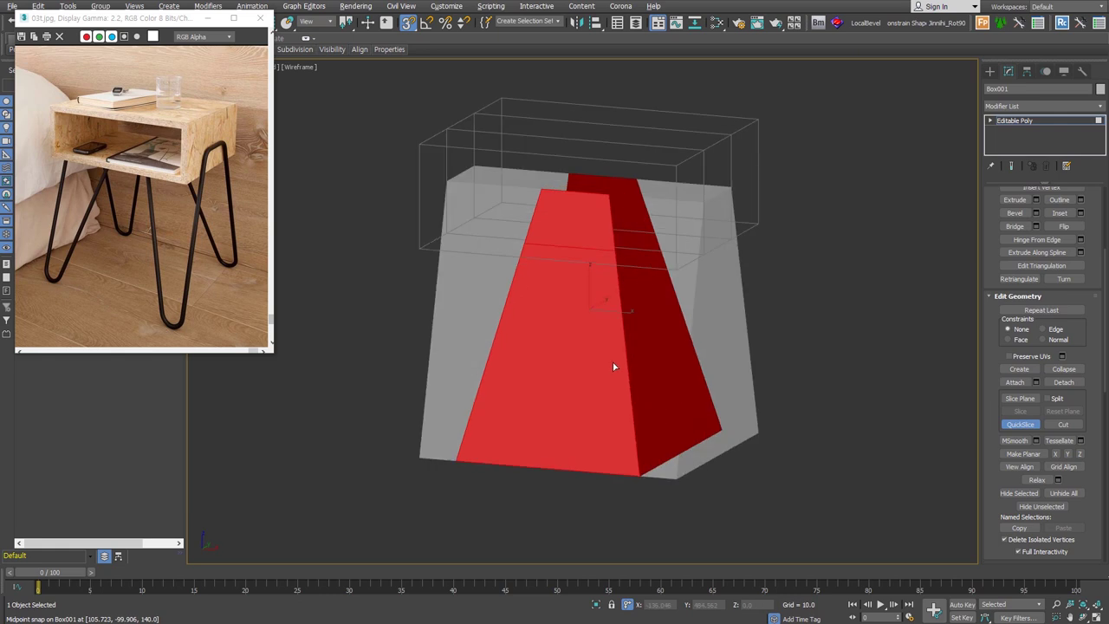
right_click(858, 353)
key("f")
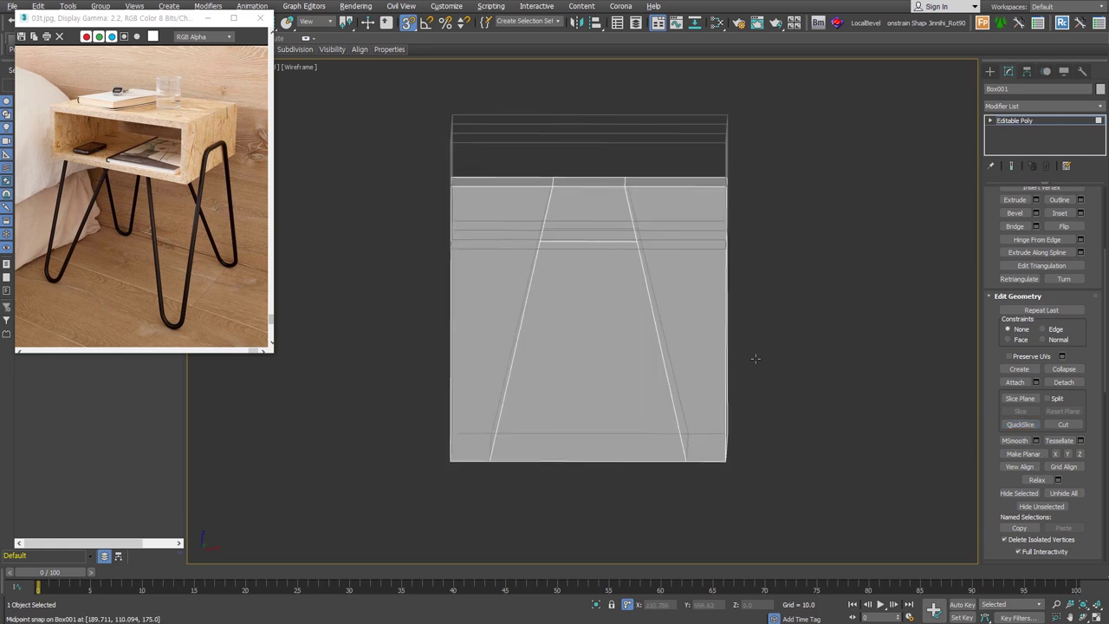
Step: Delete the faces above the cut, then enter Edge mode
left_click_drag(509, 195, 510, 194)
key("Delete")
left_click(990, 121)
left_click(1009, 140)
Step: Create a linear spline Shape001 from the 12 leg edges and delete the helper box
key("p")
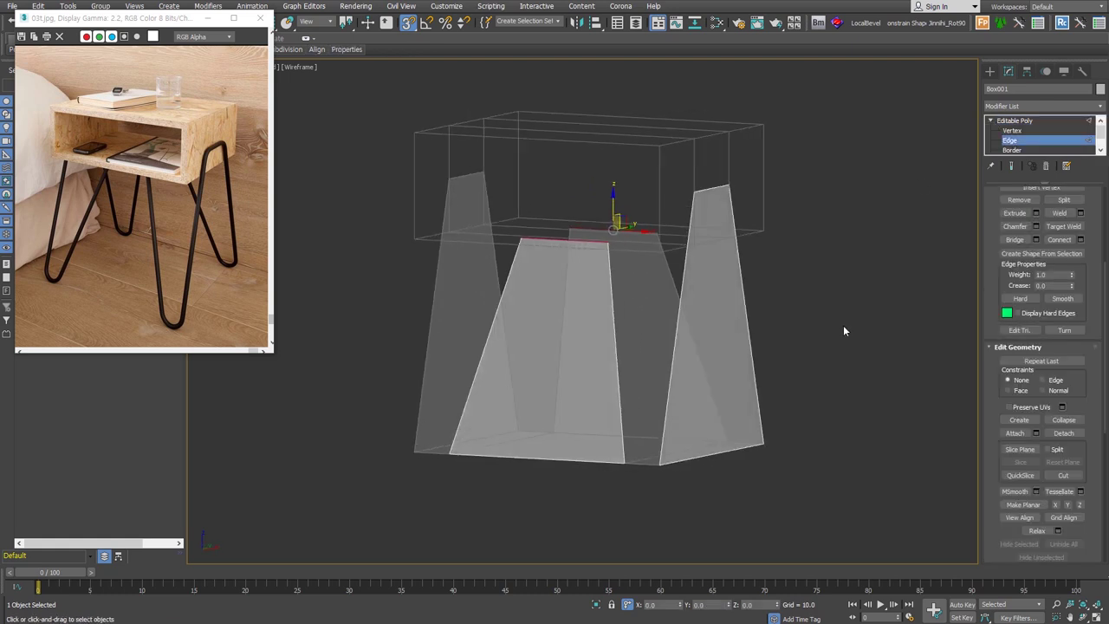
left_click_drag(438, 167, 420, 154)
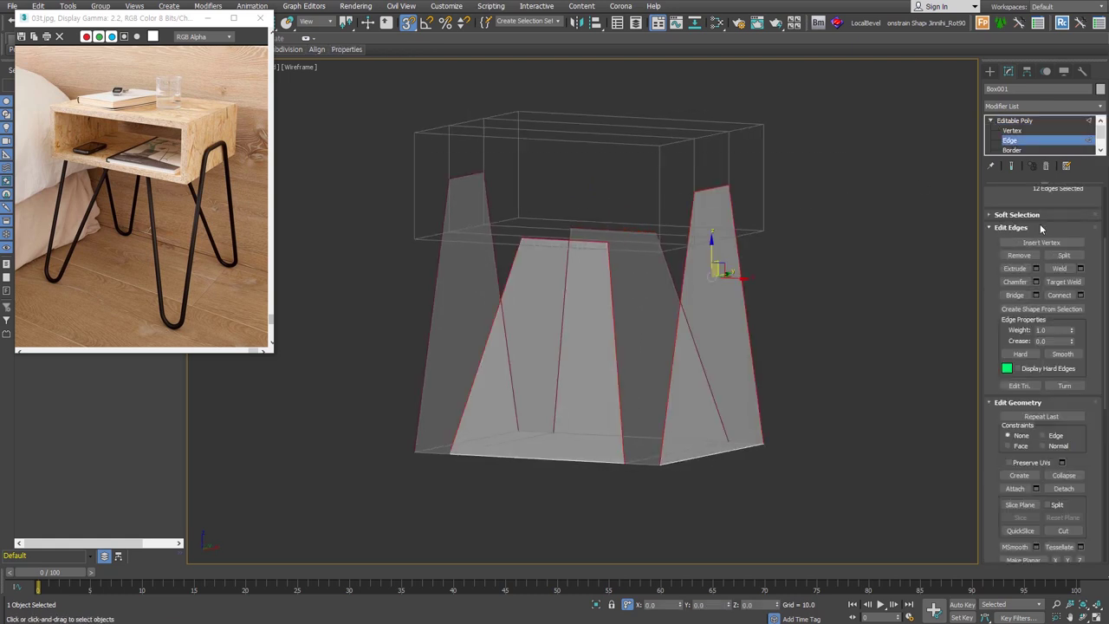
left_click(1073, 313)
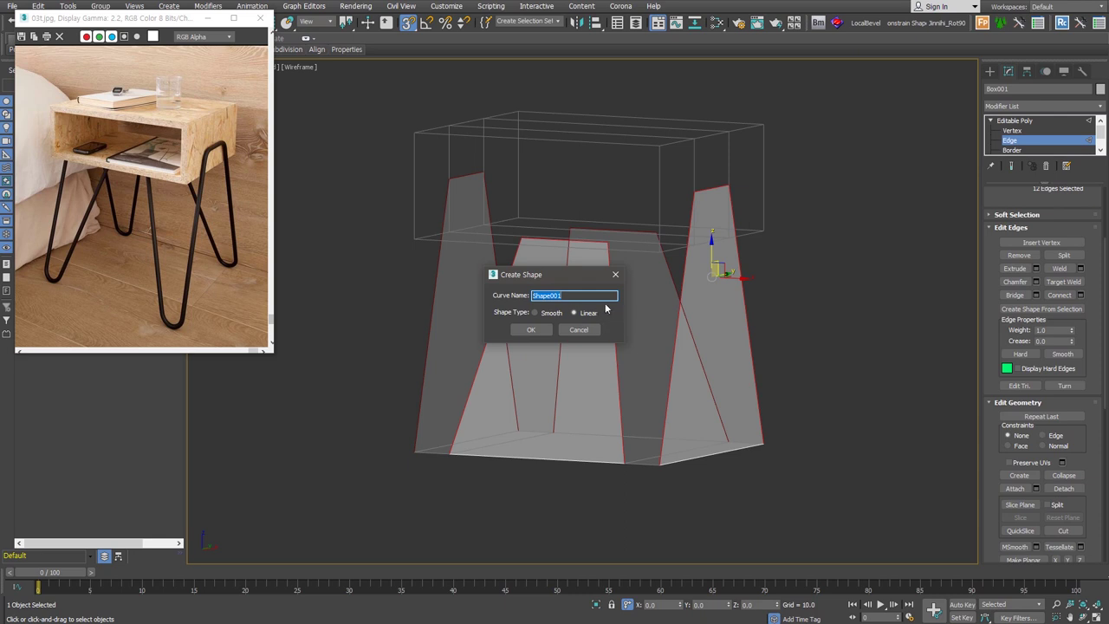
left_click(531, 329)
key("2")
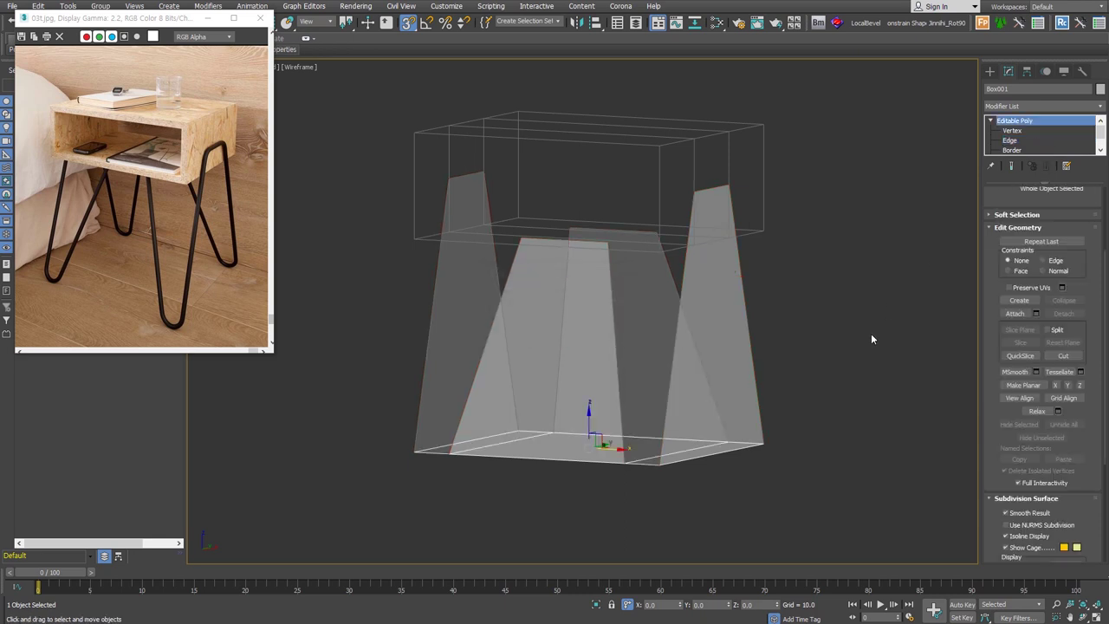
key("Delete")
middle_click_drag(871, 336, 801, 357, "alt")
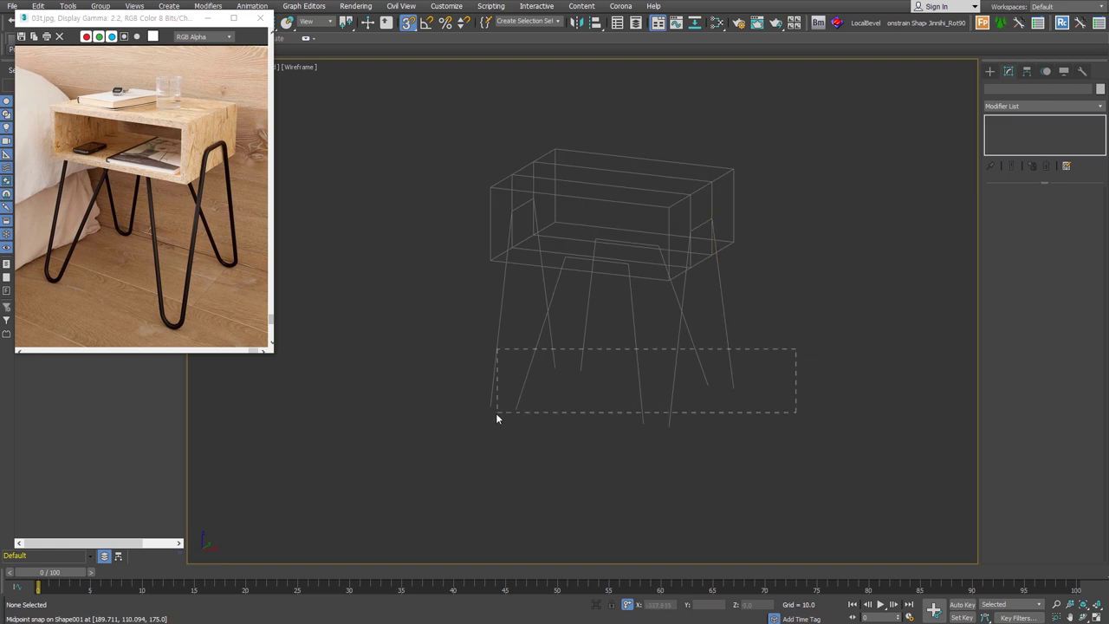
Step: Connect the four pairs of loose bottom end vertices in Shape001 into closed hairpin loops
left_click_drag(501, 417, 665, 425)
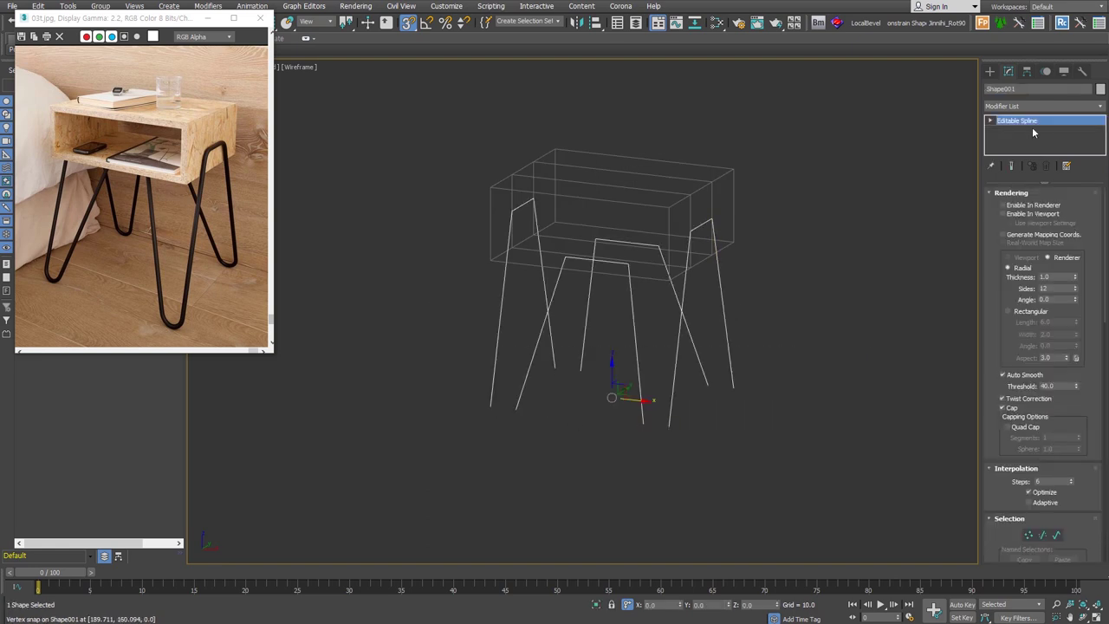
key("1")
scroll(1020, 468, "down", 5)
left_click(1020, 461)
left_click_drag(490, 407, 516, 409)
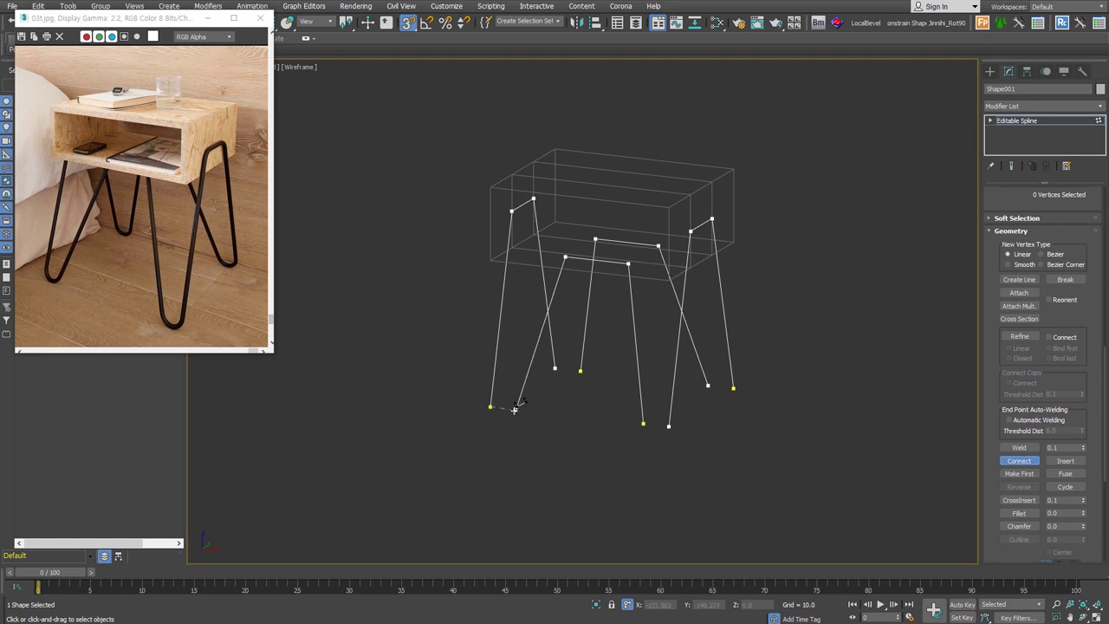
left_click_drag(556, 367, 580, 371)
left_click_drag(643, 423, 668, 425)
left_click_drag(708, 385, 733, 387)
scroll(1032, 196, "up", 5)
left_click(1026, 215)
Step: Set the leg spline's viewport tube thickness to 8
double_click(1040, 276)
type("8")
key("Return")
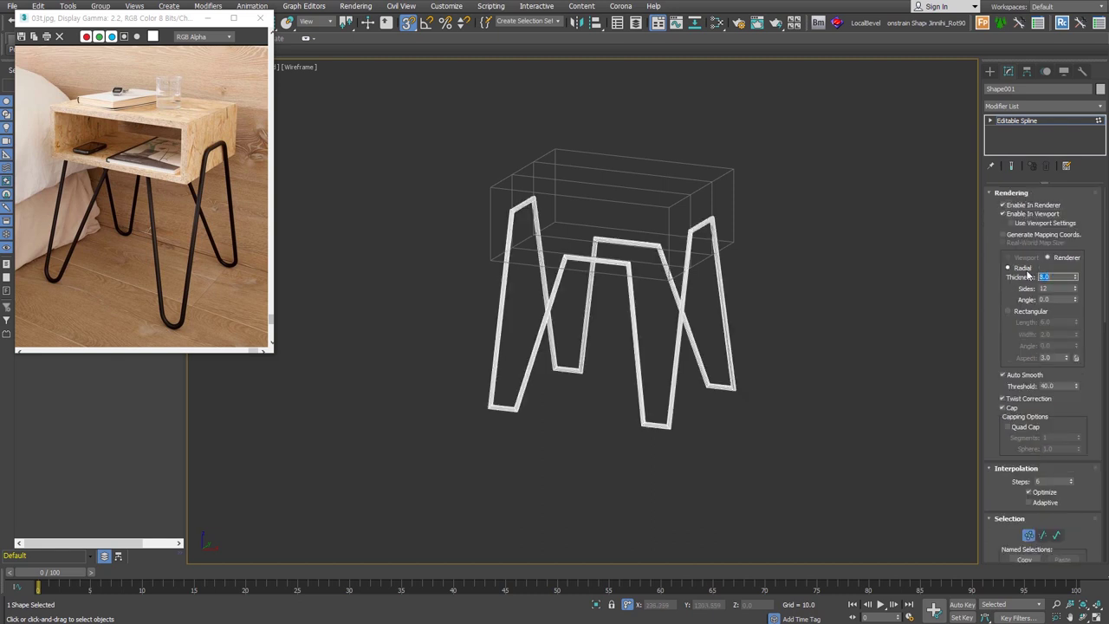
scroll(1039, 347, "down", 5)
scroll(738, 410, "up", 2)
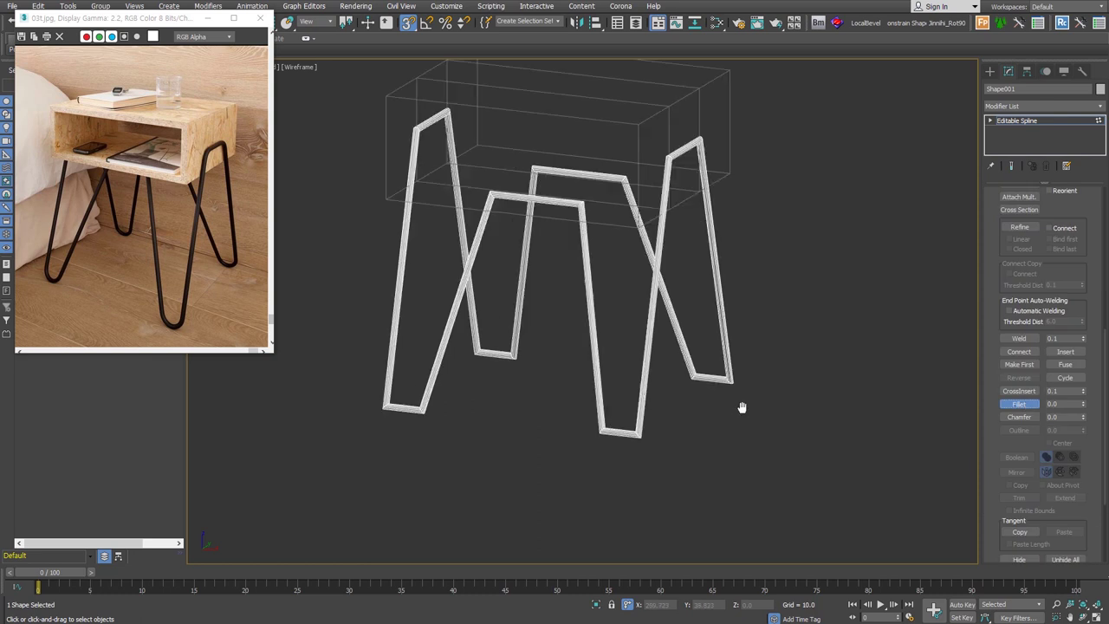
scroll(780, 451, "up", 1)
Step: Fillet the leg corners and weld the leg-bottom vertices at a 1.0 threshold
left_click_drag(805, 487, 853, 518)
left_click_drag(655, 458, 680, 384)
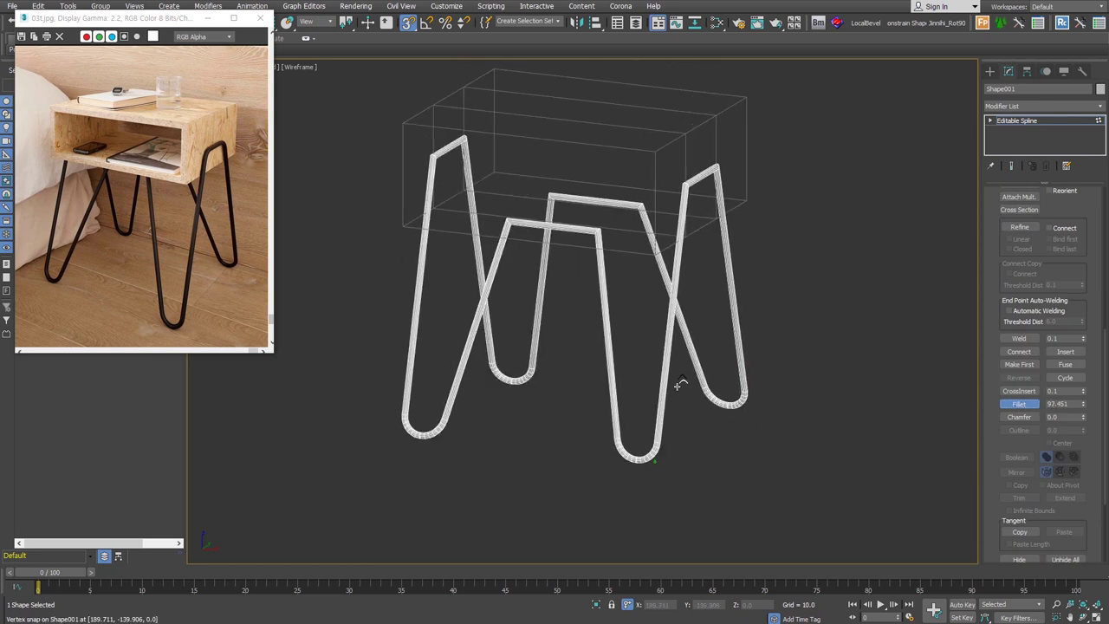
key("f")
left_click_drag(409, 454, 752, 416)
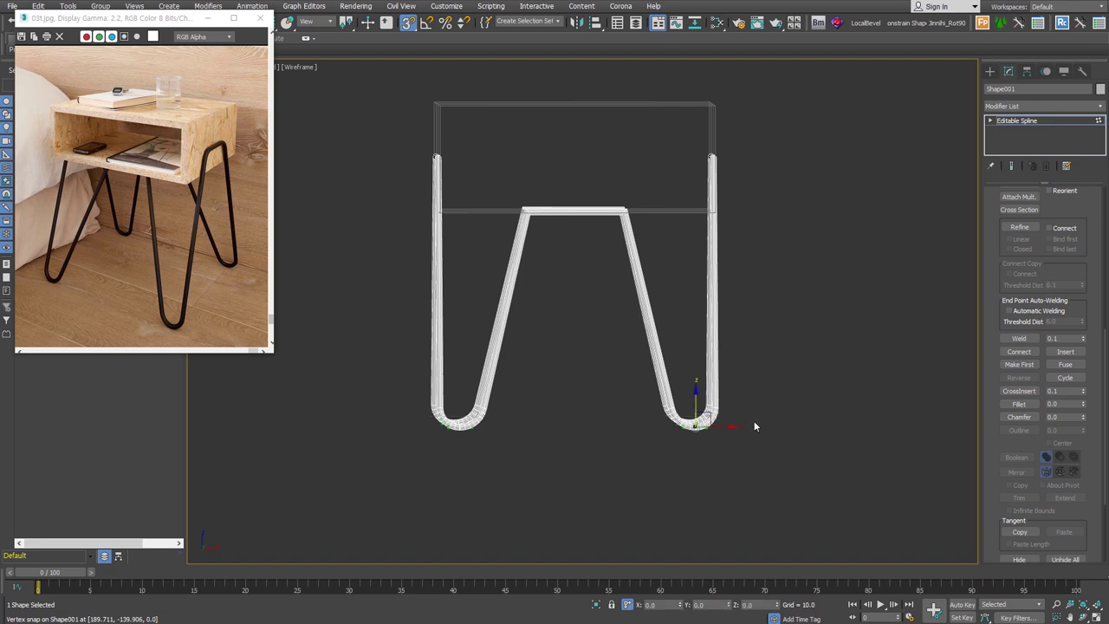
key("shift+z")
key("shift+z")
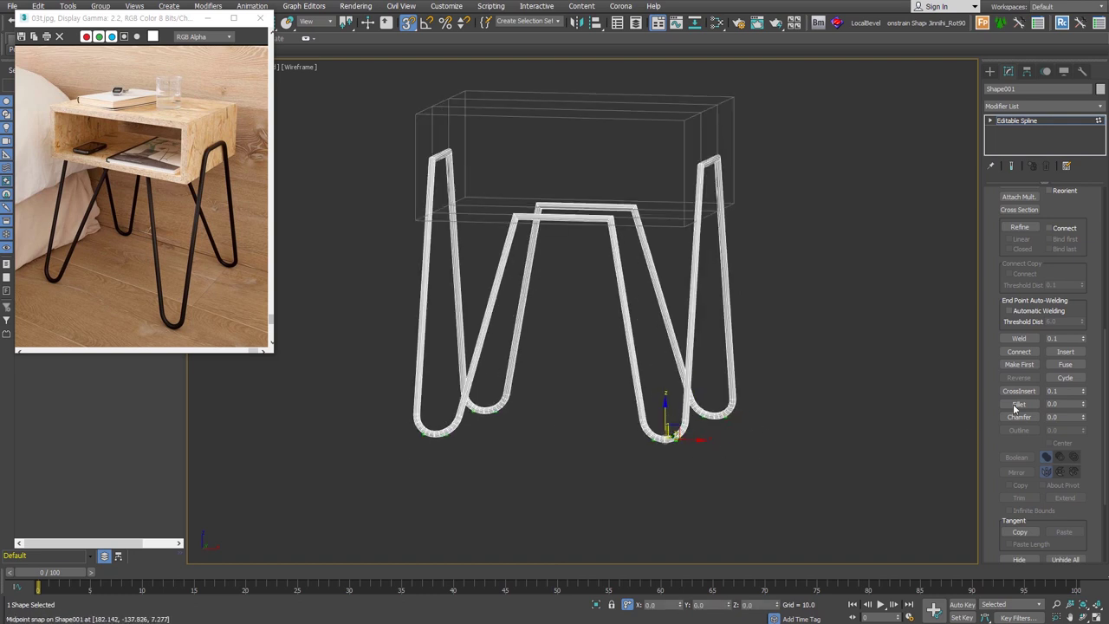
double_click(1073, 339)
type("1")
left_click(1020, 338)
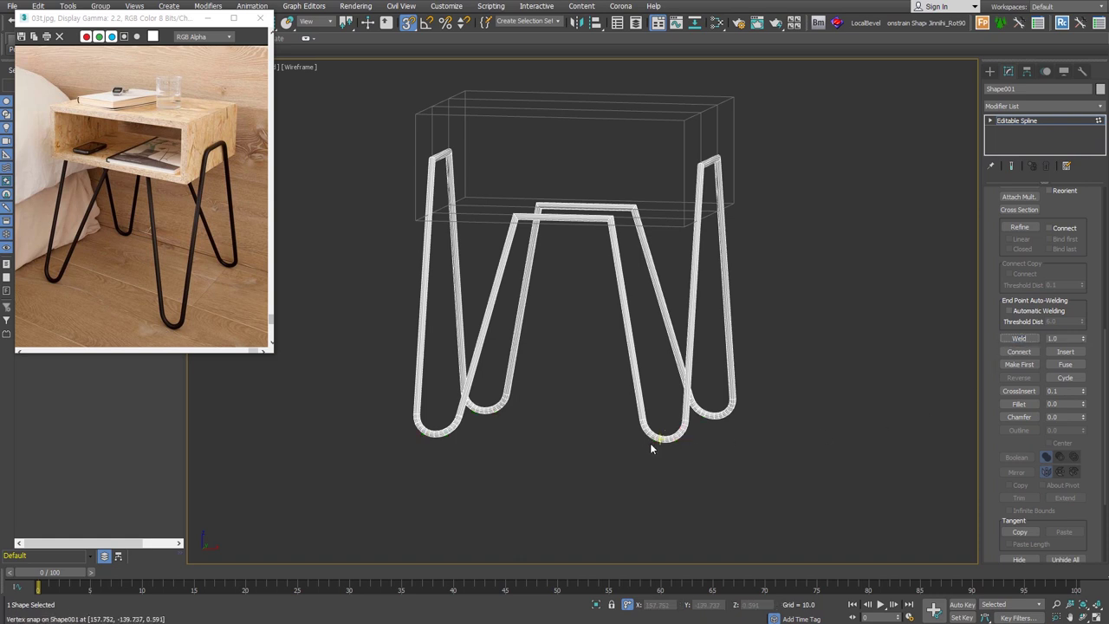
scroll(673, 444, "up", 3)
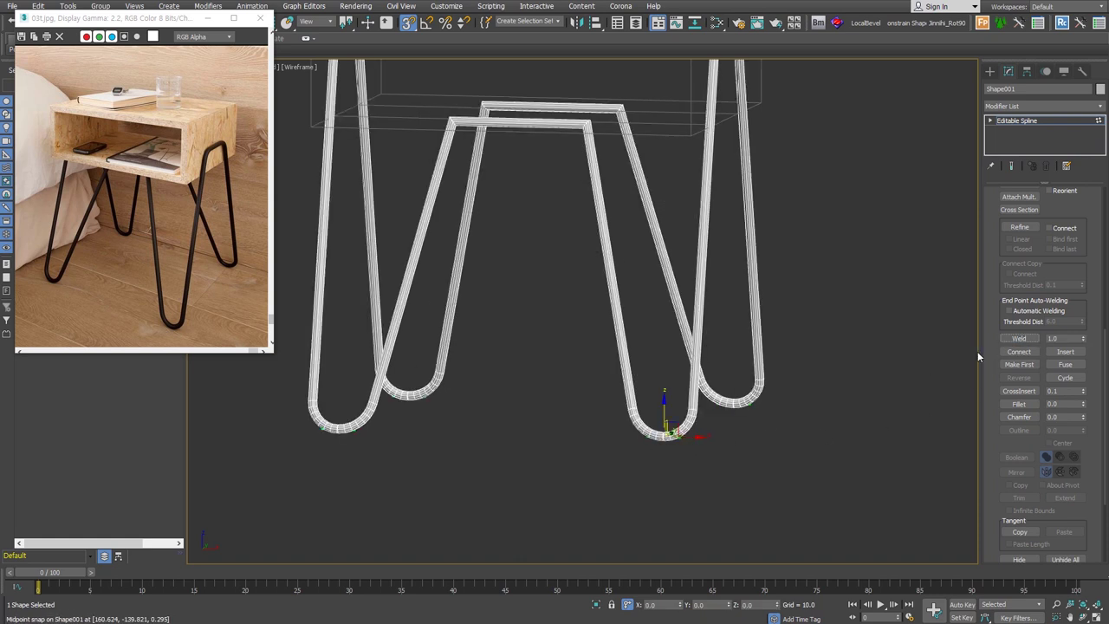
left_click(1019, 339)
Step: Fillet the top leg corners and the crossbar corners into rounded bends
middle_click_drag(771, 423, 785, 441)
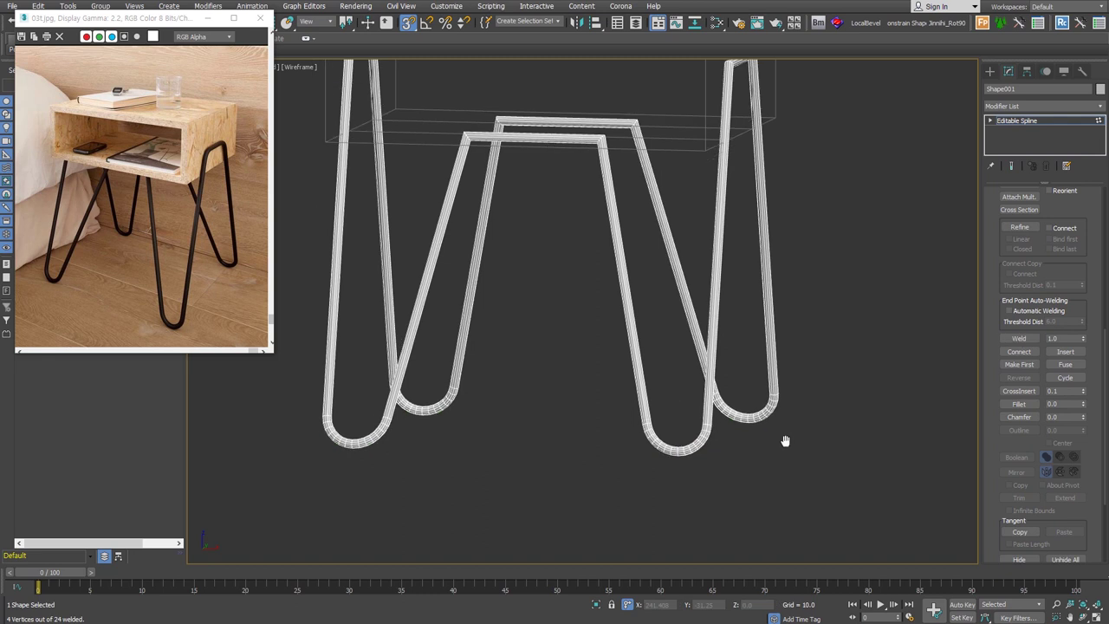
scroll(785, 441, "down", 4)
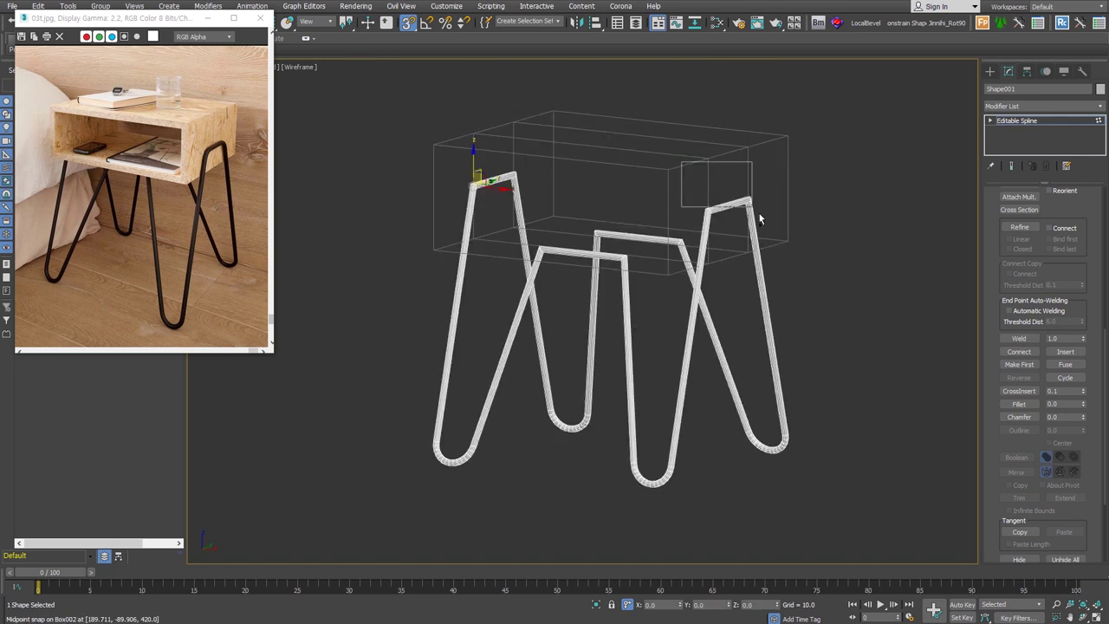
scroll(853, 324, "up", 3)
left_click_drag(656, 223, 660, 203)
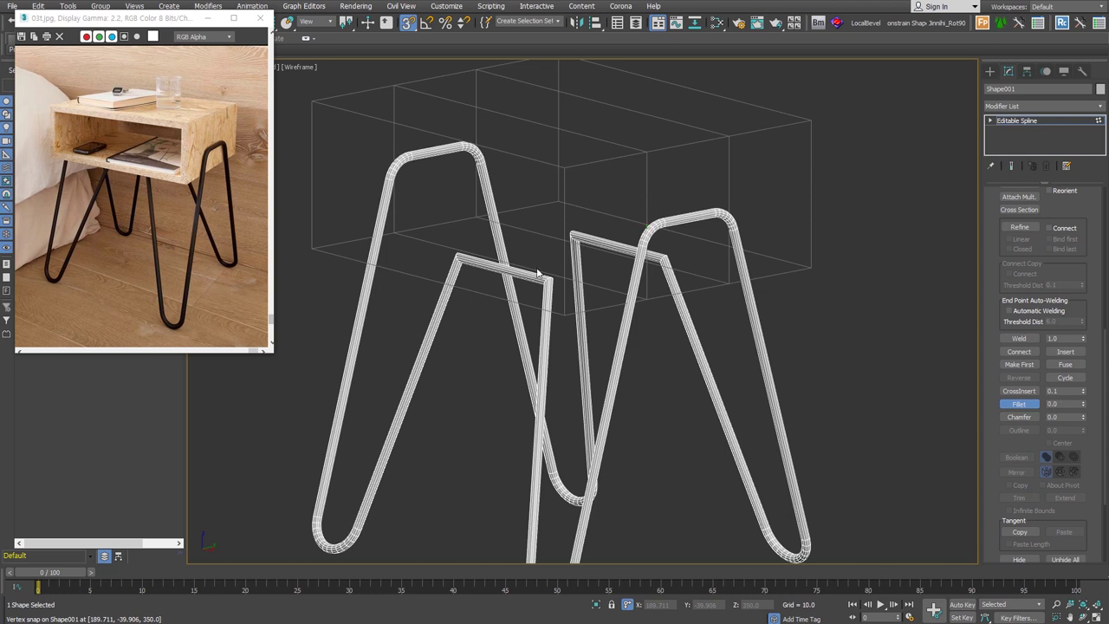
middle_click_drag(660, 203, 508, 234, "alt")
left_click_drag(632, 255, 754, 185)
middle_click_drag(755, 185, 998, 245, "alt")
Step: Turn off Optimize and enable Adaptive interpolation for smoother curves
scroll(998, 245, "up", 5)
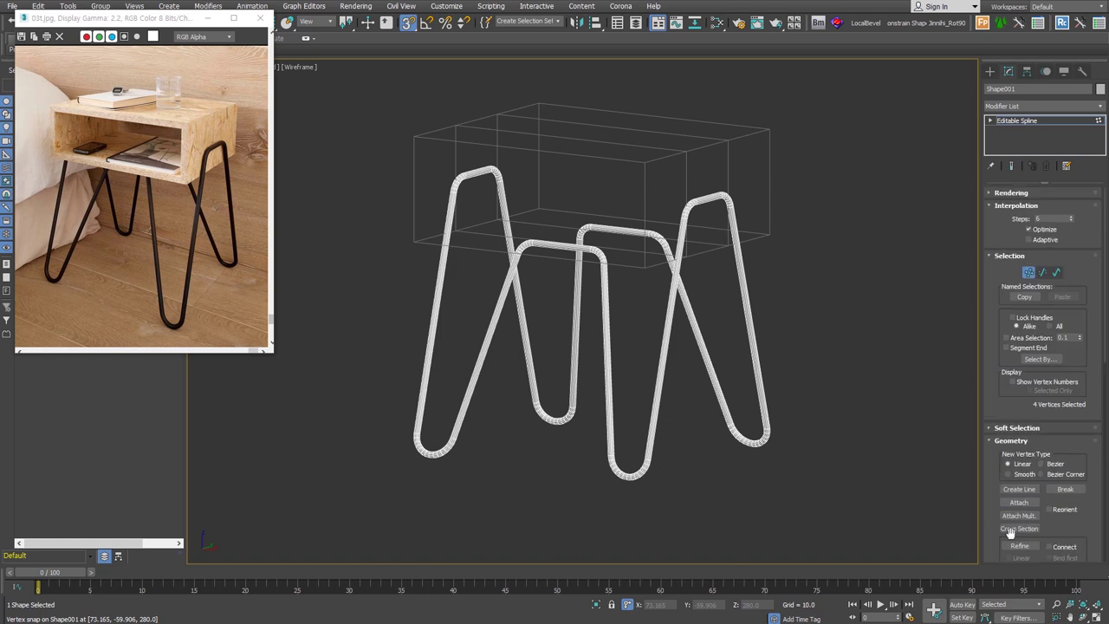
left_click(1038, 227)
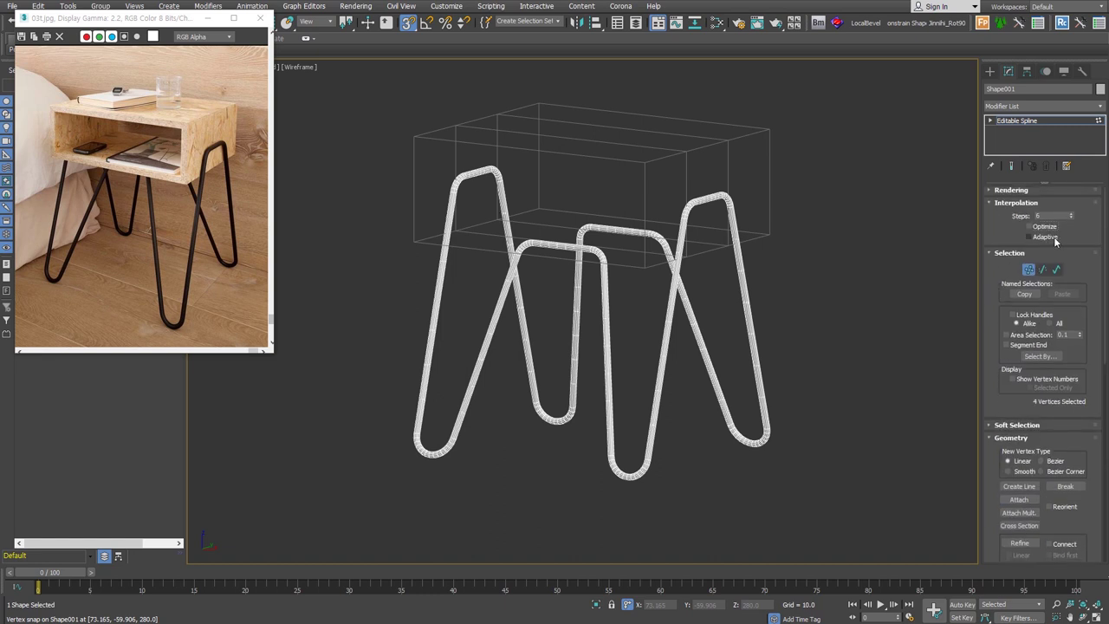
left_click(1055, 240)
Step: Set the leg tubes to 24 sides
scroll(704, 202, "up", 2)
scroll(684, 204, "up", 2)
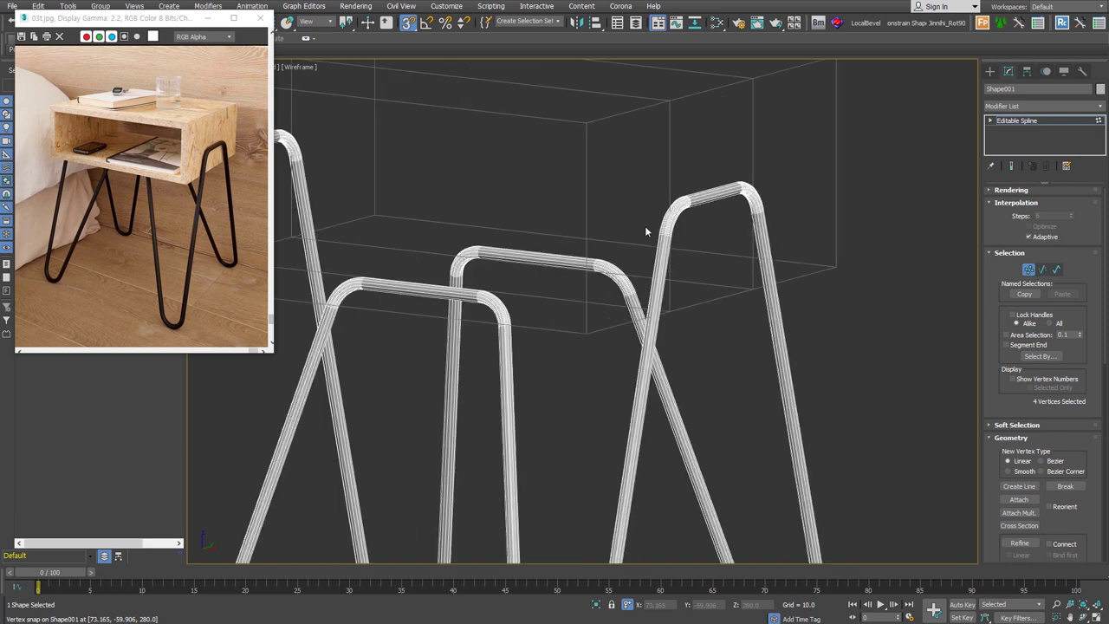
left_click(1023, 192)
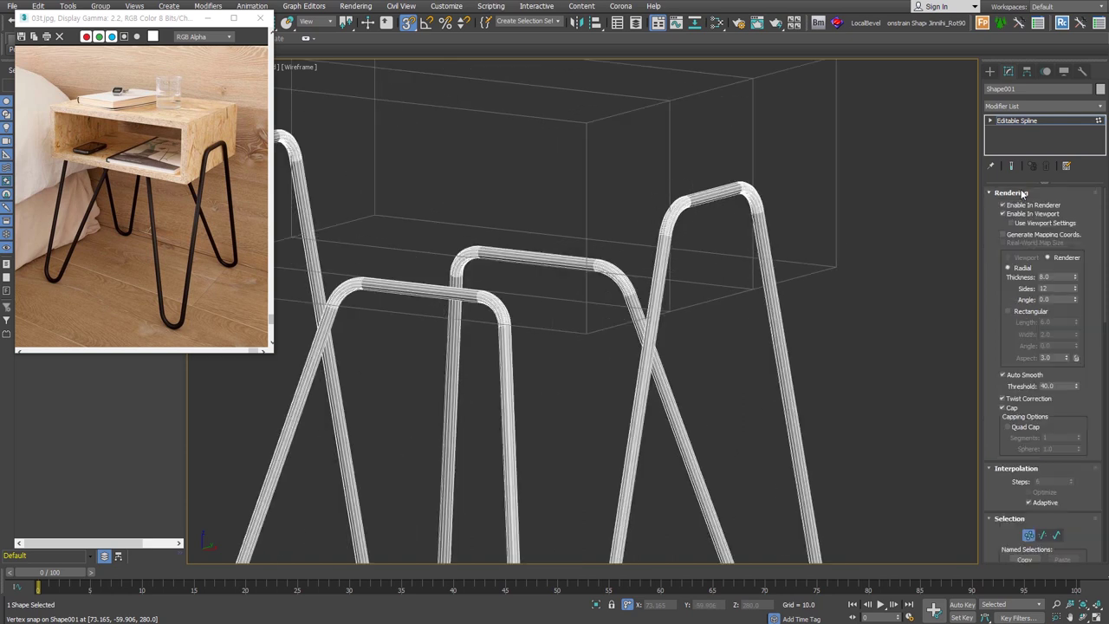
double_click(1057, 288)
type("24")
key("Return")
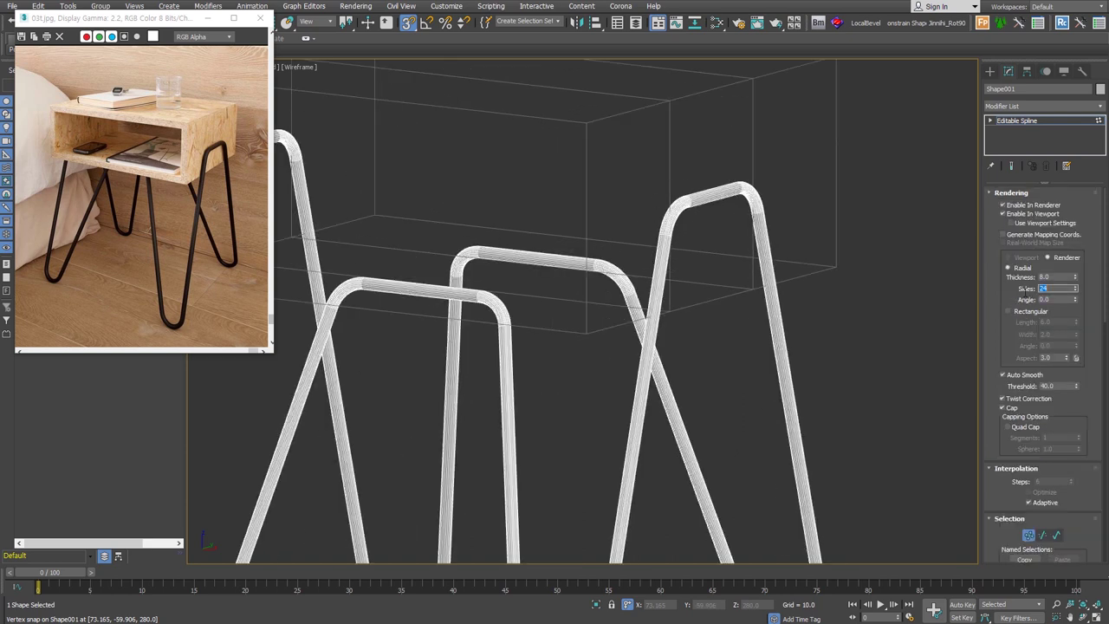
Step: Select the tabletop box Box002 and view it from the front
key("Escape")
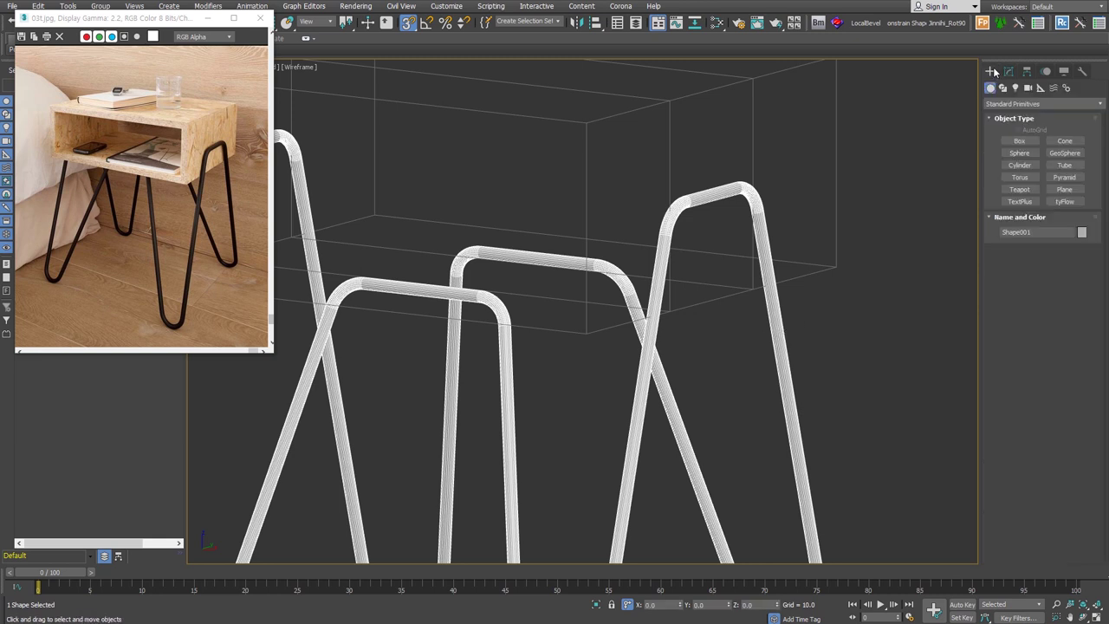
scroll(833, 345, "down", 4)
middle_click_drag(817, 285, 816, 265)
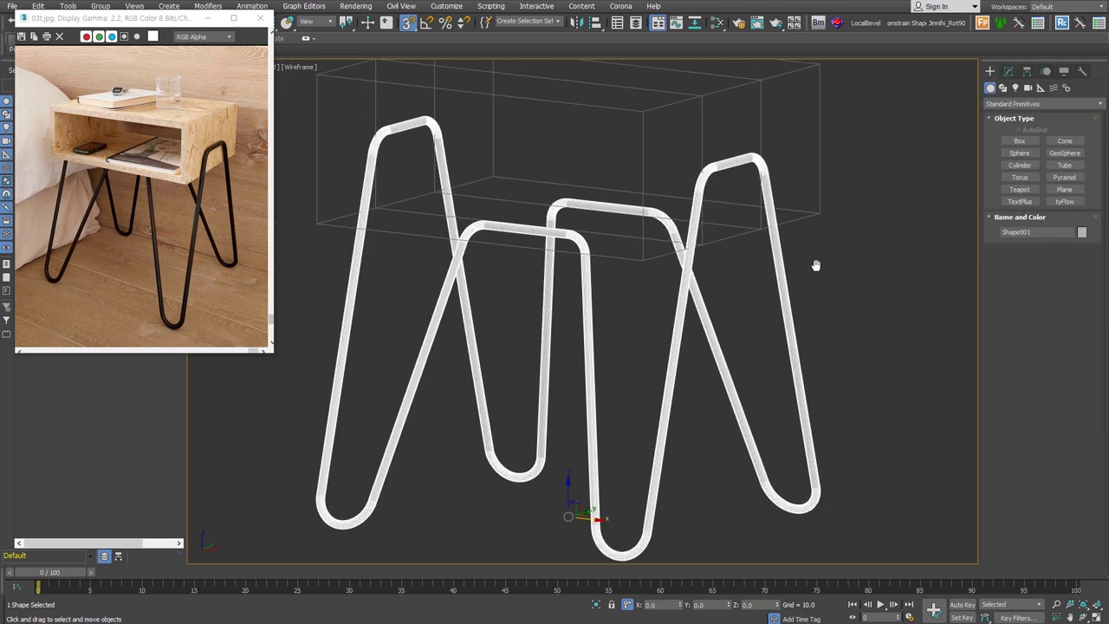
scroll(815, 266, "down", 3)
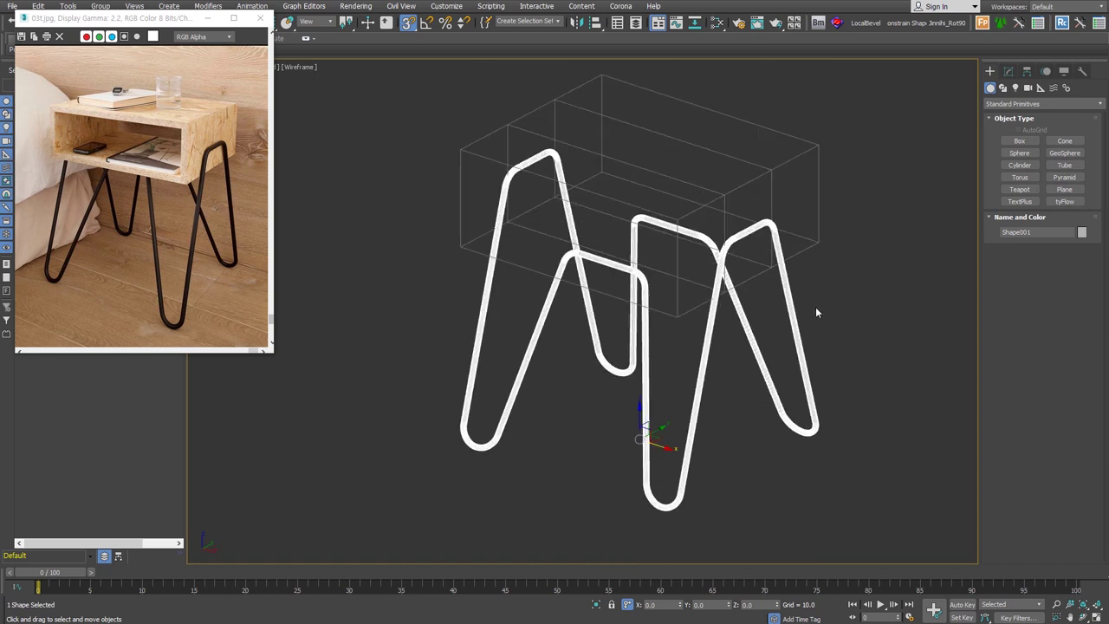
left_click(813, 247)
key("F3")
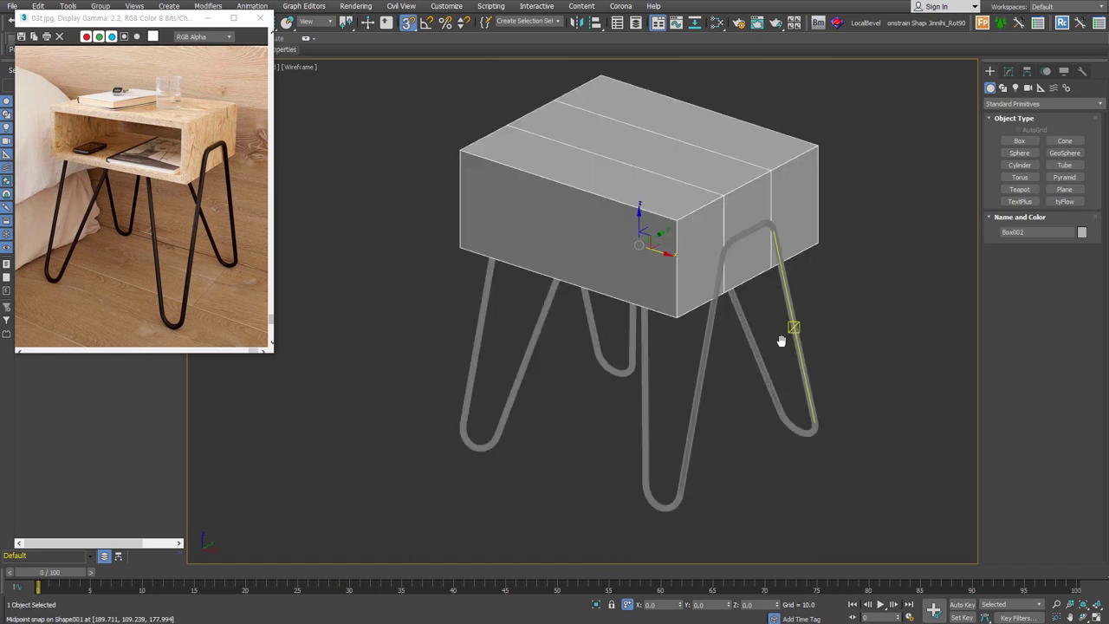
key("f")
scroll(807, 292, "down", 3)
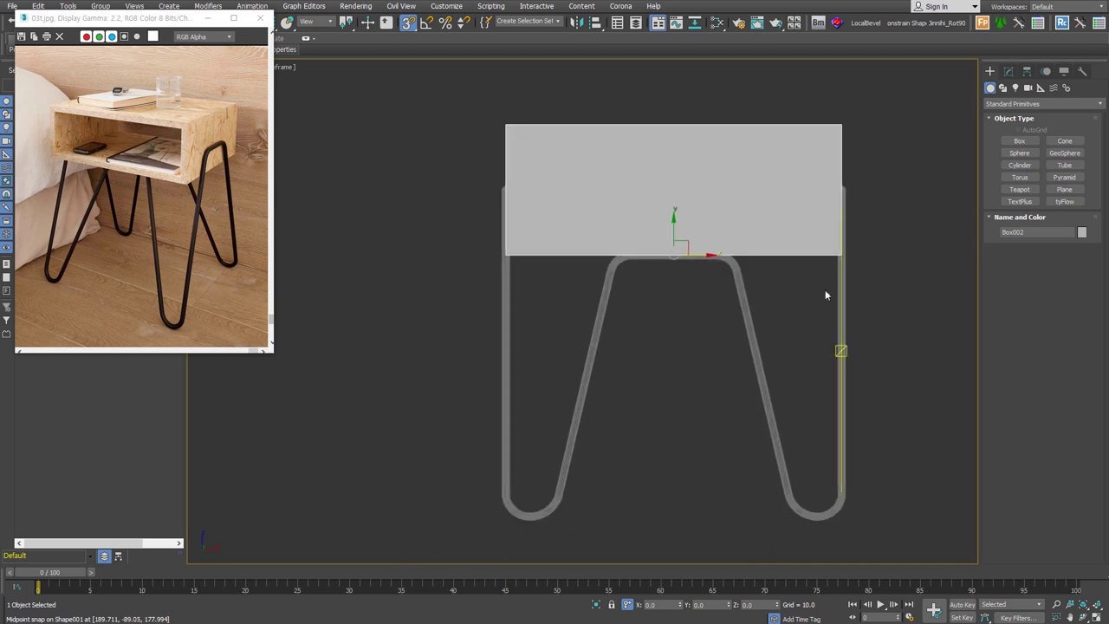
key("F3")
key("F3")
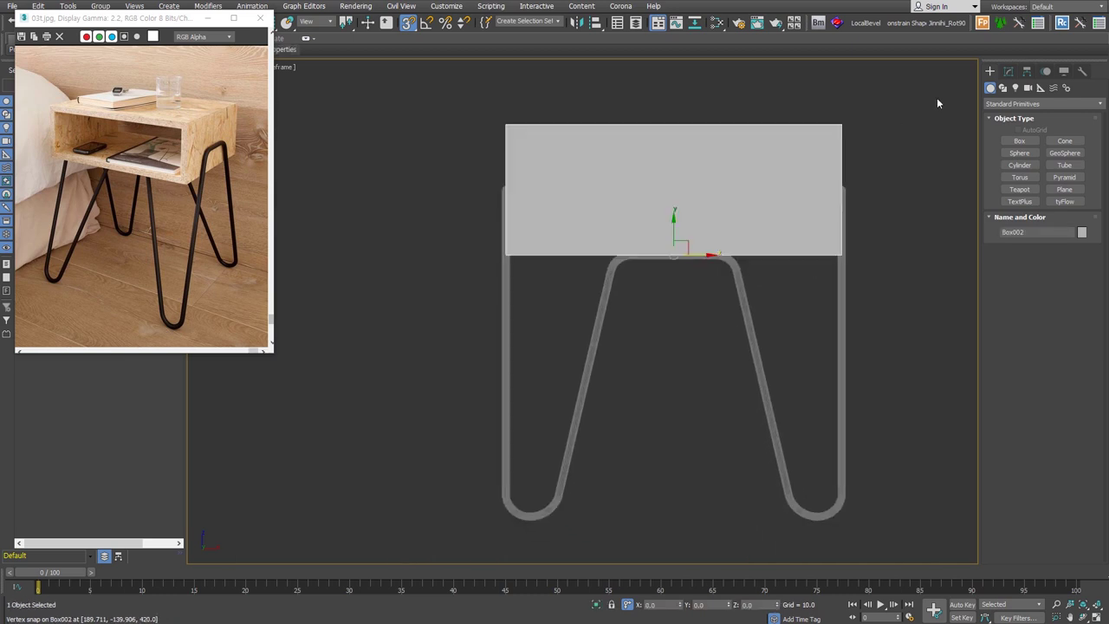
Step: Delete Box002's Edit Poly modifier, set width to 352, and raise it onto the legs with a Y offset
left_click(1008, 71)
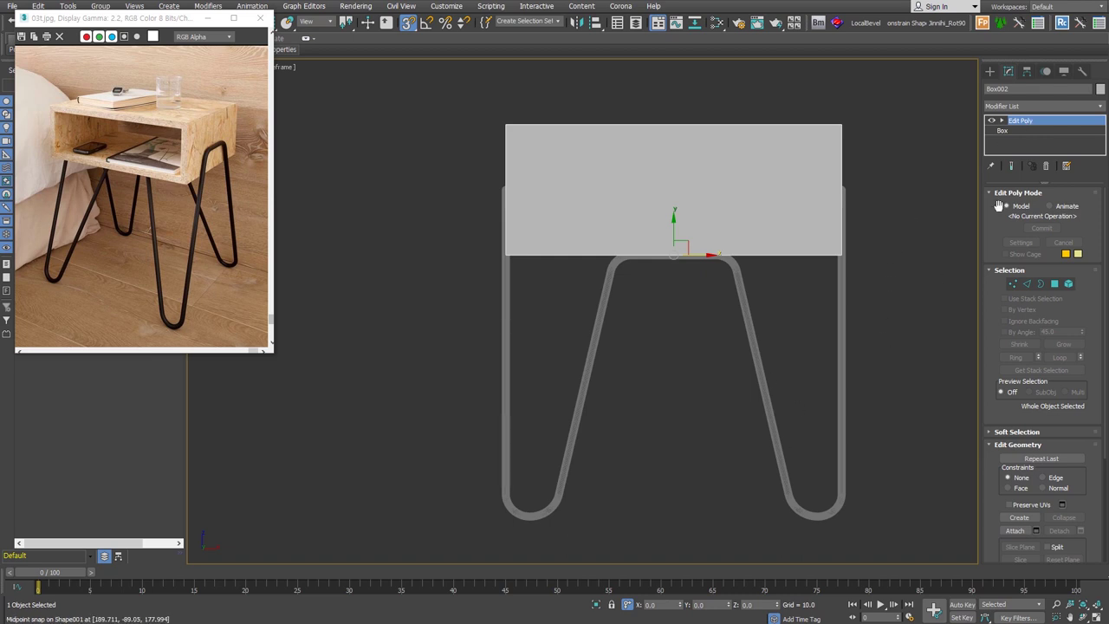
left_click(1045, 166)
left_click(1057, 219)
type("352")
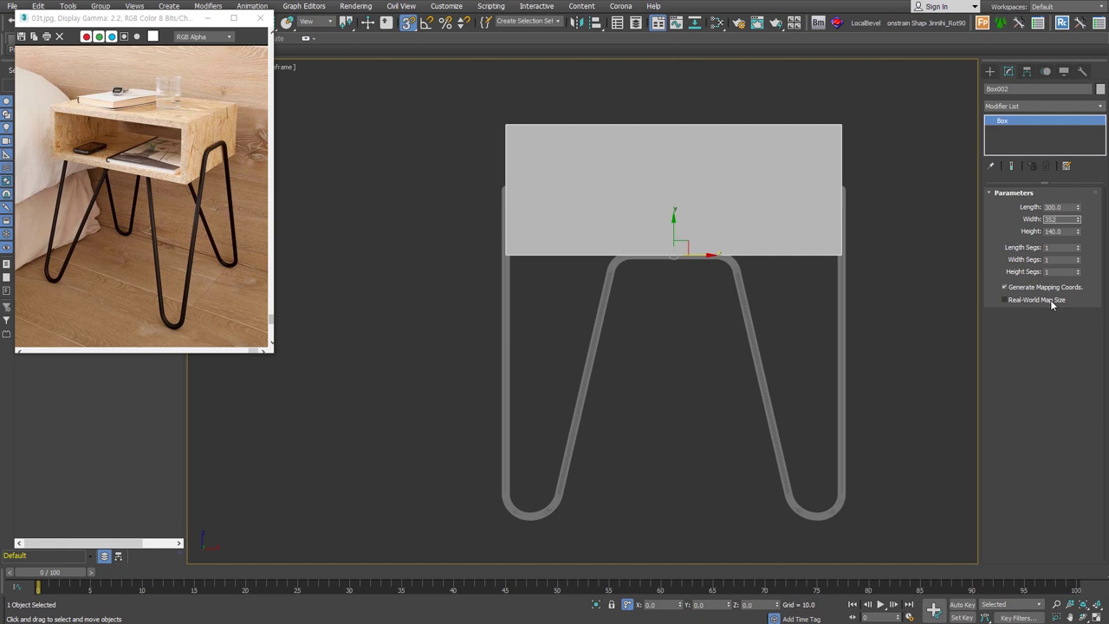
key("Return")
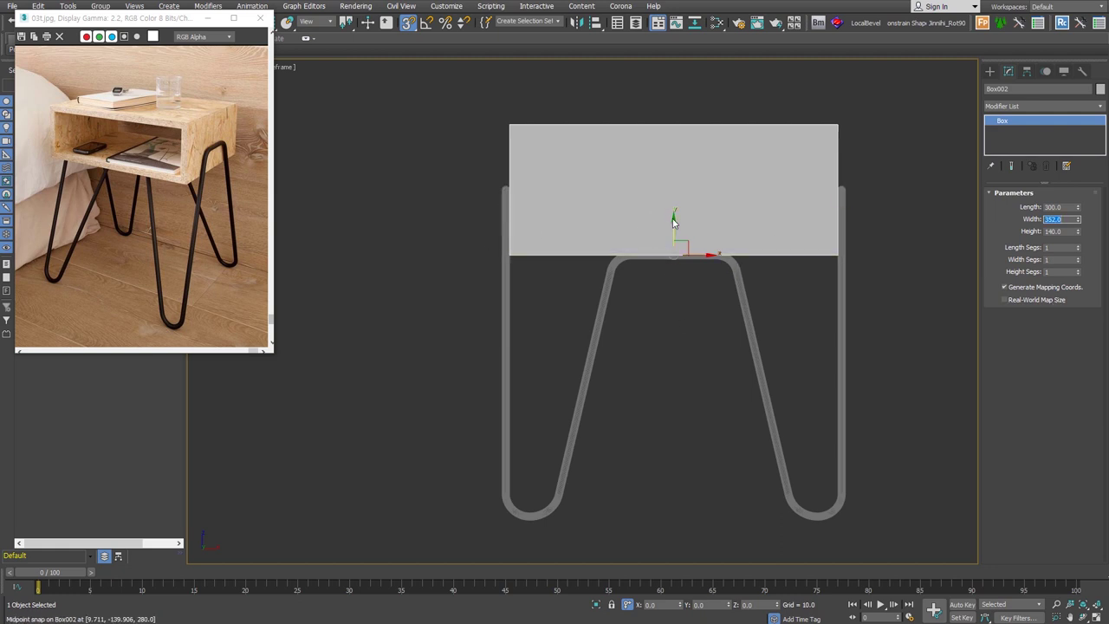
left_click(700, 604)
key("Return")
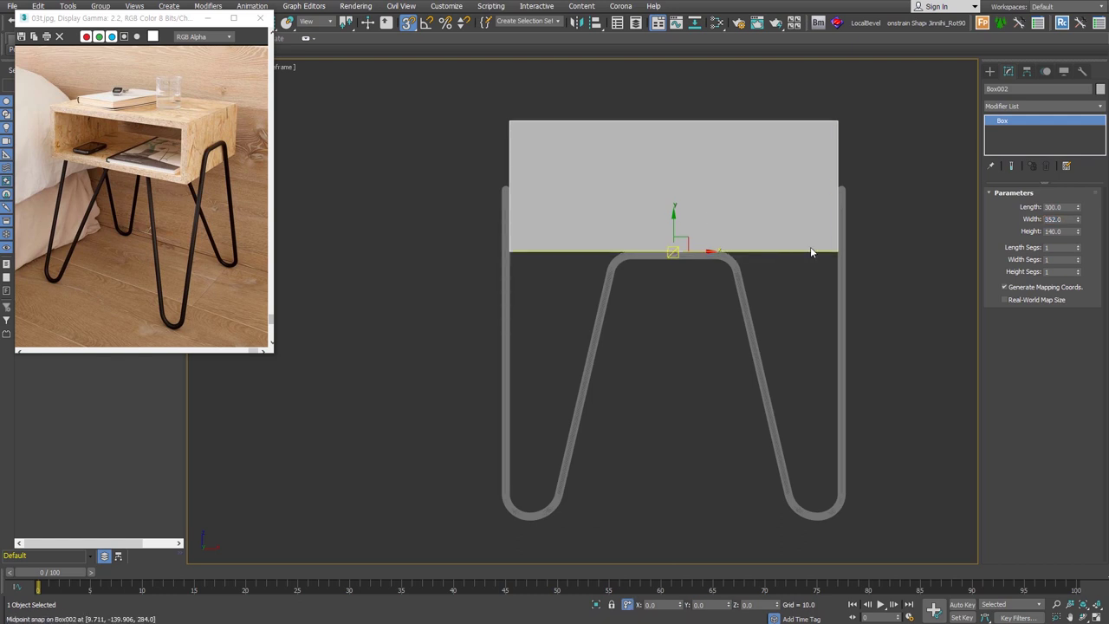
Step: In Polygon mode, select the box's front and back end faces
middle_click_drag(800, 247, 775, 267, "alt")
left_click(1054, 207)
left_click(714, 213)
middle_click_drag(877, 259, 754, 285, "alt")
left_click(853, 303, "ctrl")
mouse_move(854, 303)
middle_mouse_down("alt")
mouse_move(632, 248)
mouse_move(706, 285)
mouse_move(651, 257)
middle_mouse_up("alt")
Step: Inset both end faces by 15 and bridge them into an open tunnel
right_click(647, 237)
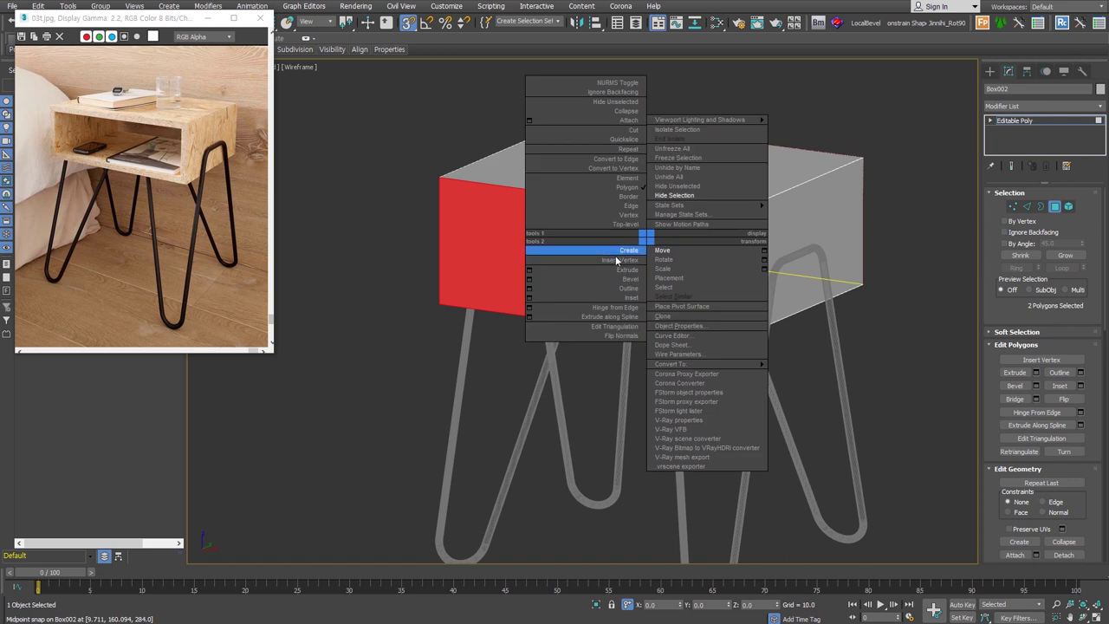
left_click(547, 299)
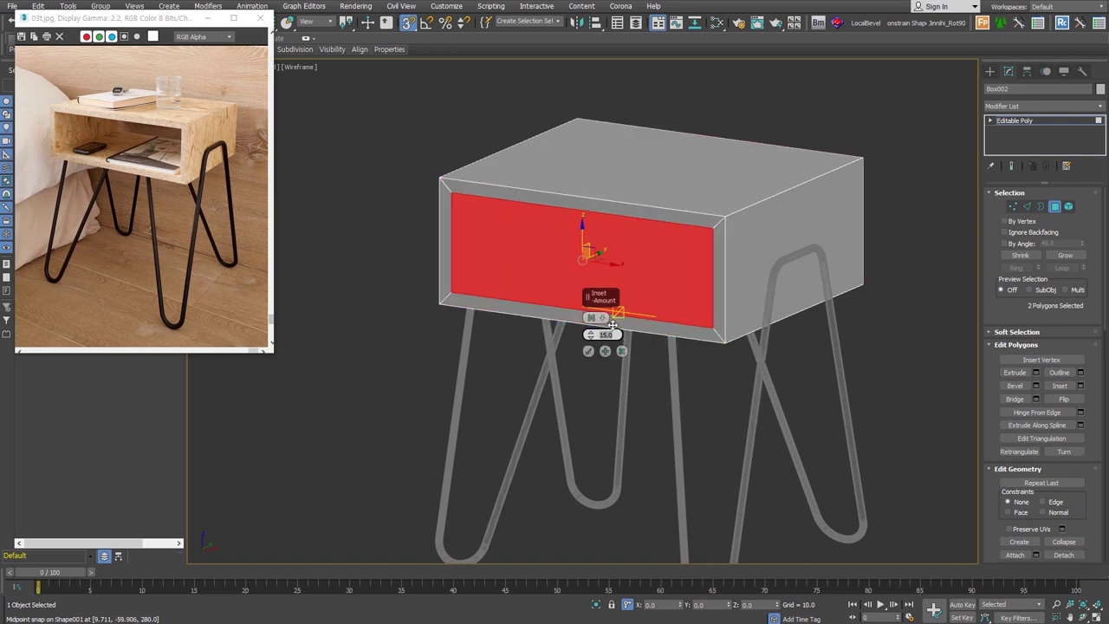
left_click(589, 351)
mouse_move(962, 445)
middle_mouse_down("alt")
mouse_move(744, 359)
mouse_move(714, 367)
mouse_move(910, 423)
middle_mouse_up("alt")
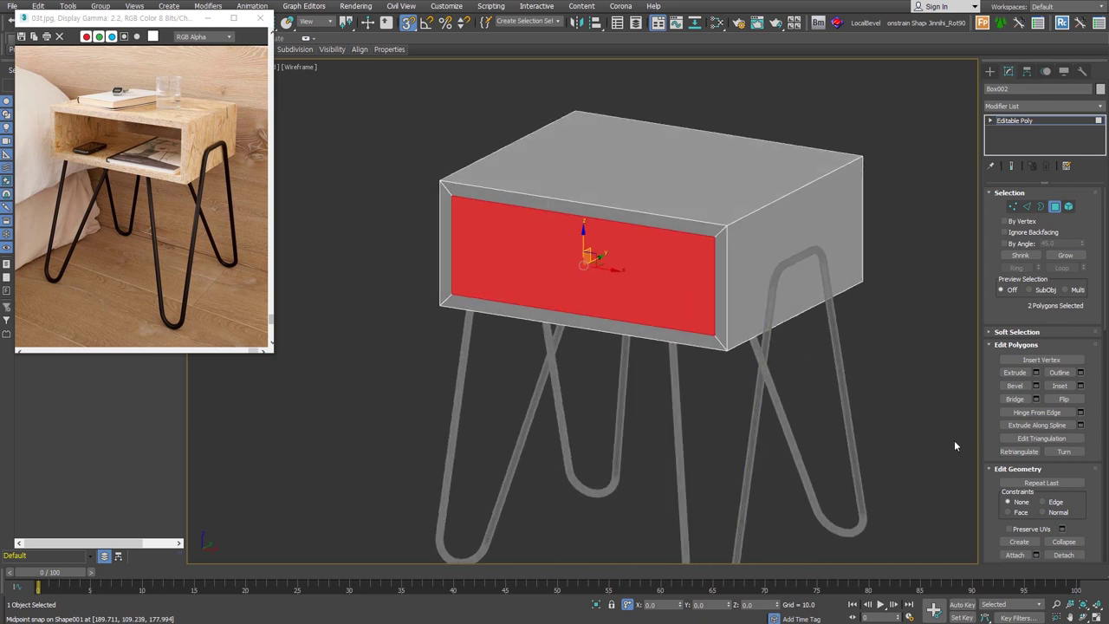
left_click(1019, 400)
Step: Clear the polygon selection and return to object level
middle_click_drag(798, 412, 835, 399, "alt")
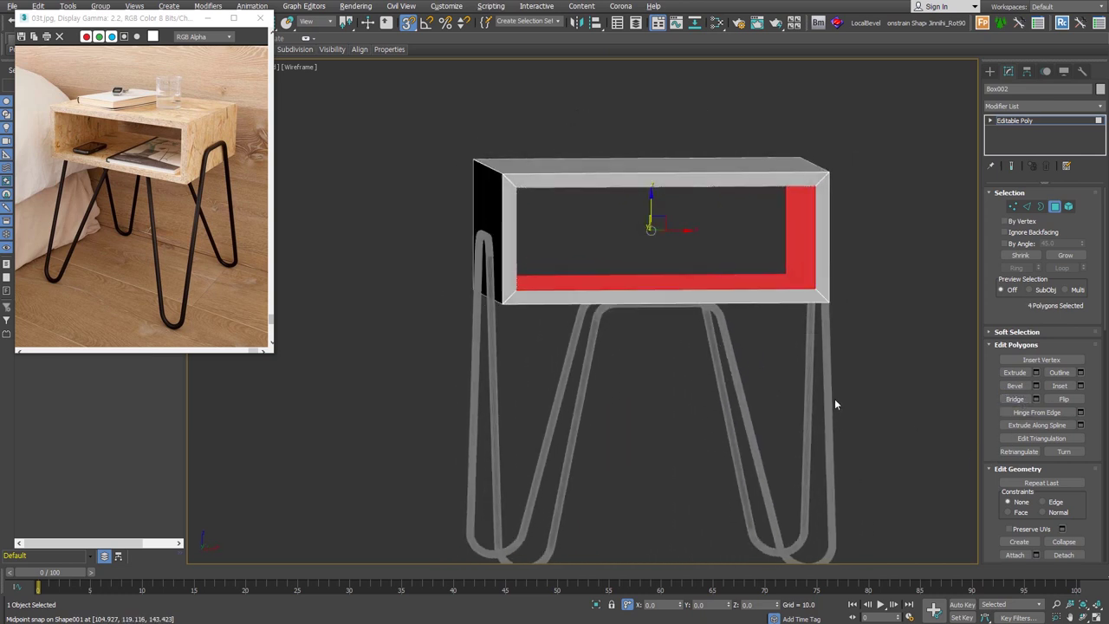
left_click(907, 292)
key("4")
middle_click_drag(907, 297, 752, 348, "alt")
scroll(723, 341, "down", 3)
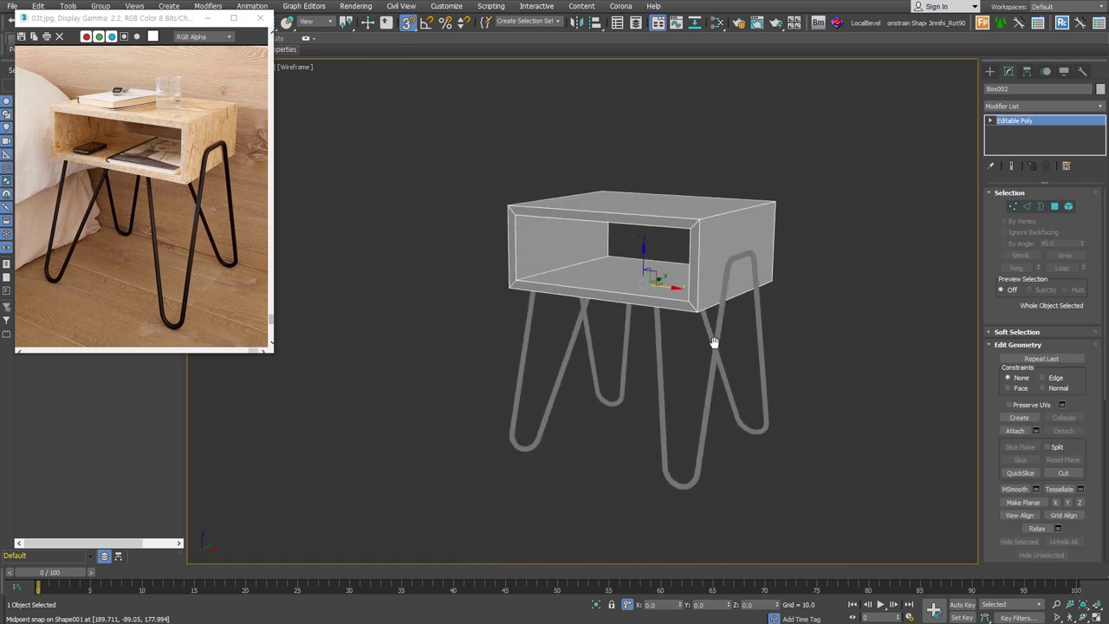
scroll(703, 346, "down", 2)
Step: Reselect the plywood box on its own
middle_click_drag(752, 428, 769, 434, "alt")
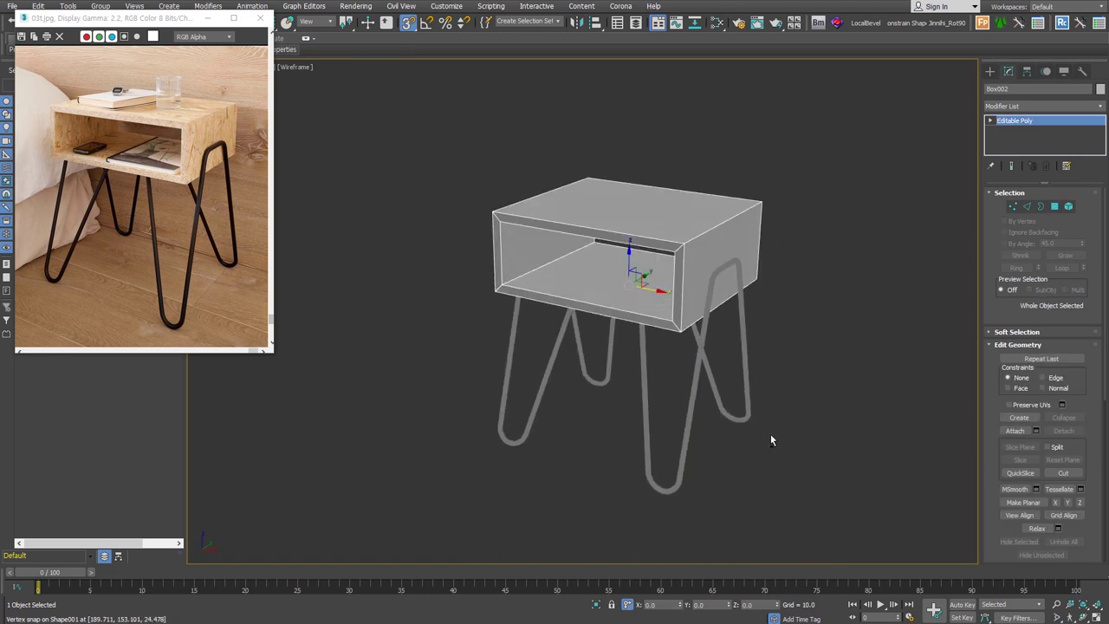
left_click(770, 433)
left_click_drag(805, 227, 741, 178)
middle_click_drag(758, 277, 738, 273, "alt")
left_click(656, 449)
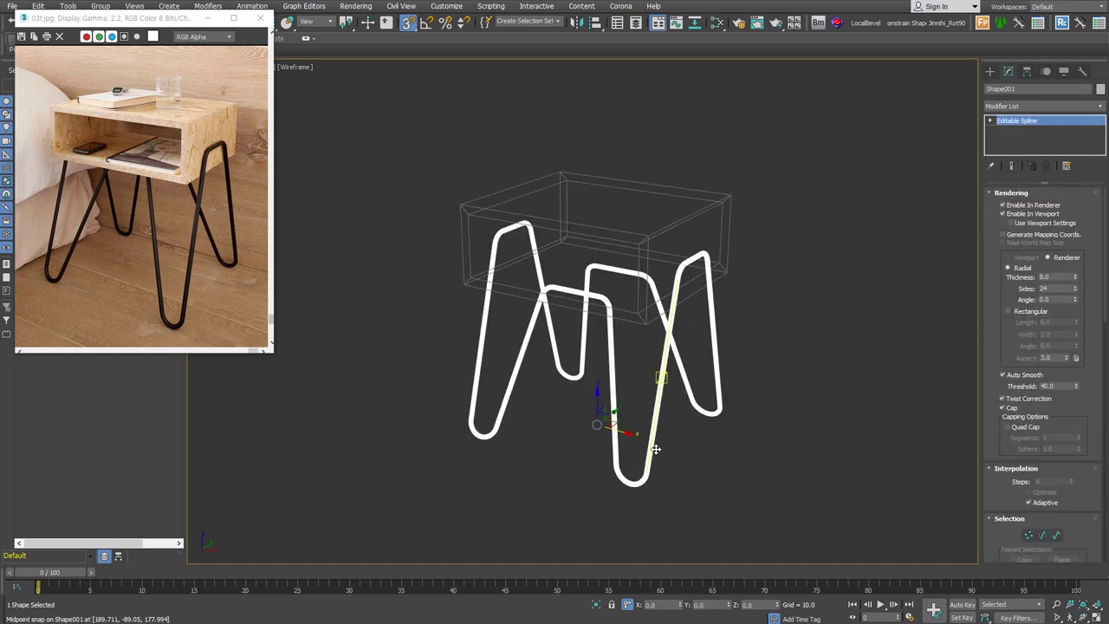
left_click(801, 440)
left_click_drag(766, 227, 724, 204)
Step: Add a Material modifier to the box and copy it to the hairpin legs with ID 2
left_click(1040, 105)
scroll(1034, 216, "down", 5)
scroll(1035, 225, "down", 5)
scroll(1034, 232, "down", 10)
left_click(1032, 138)
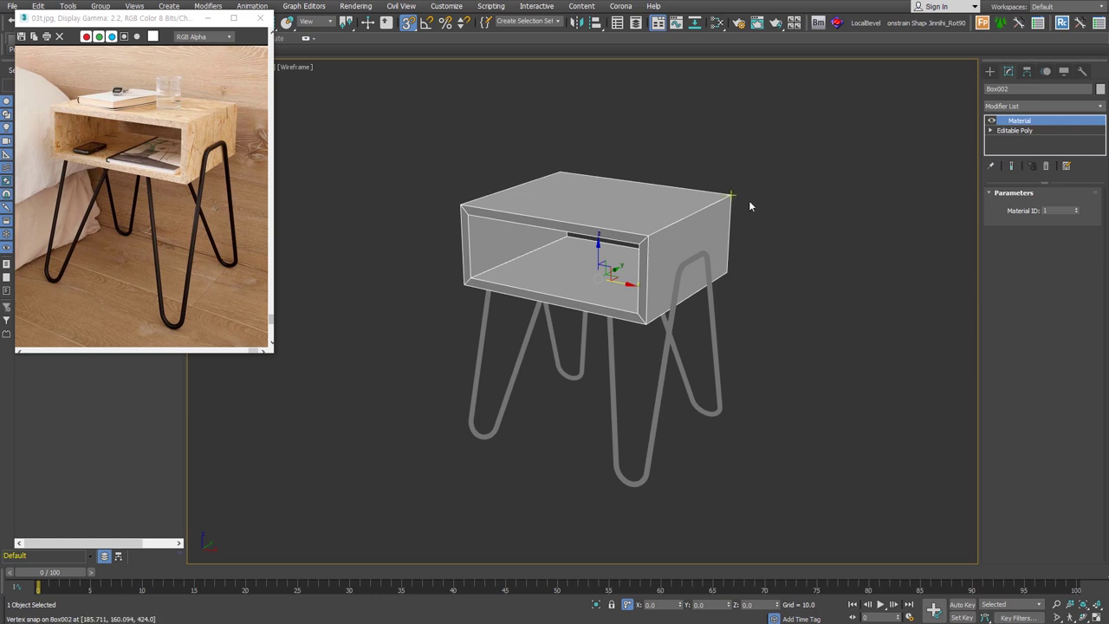
left_click_drag(1027, 122, 716, 372)
left_click(1075, 208)
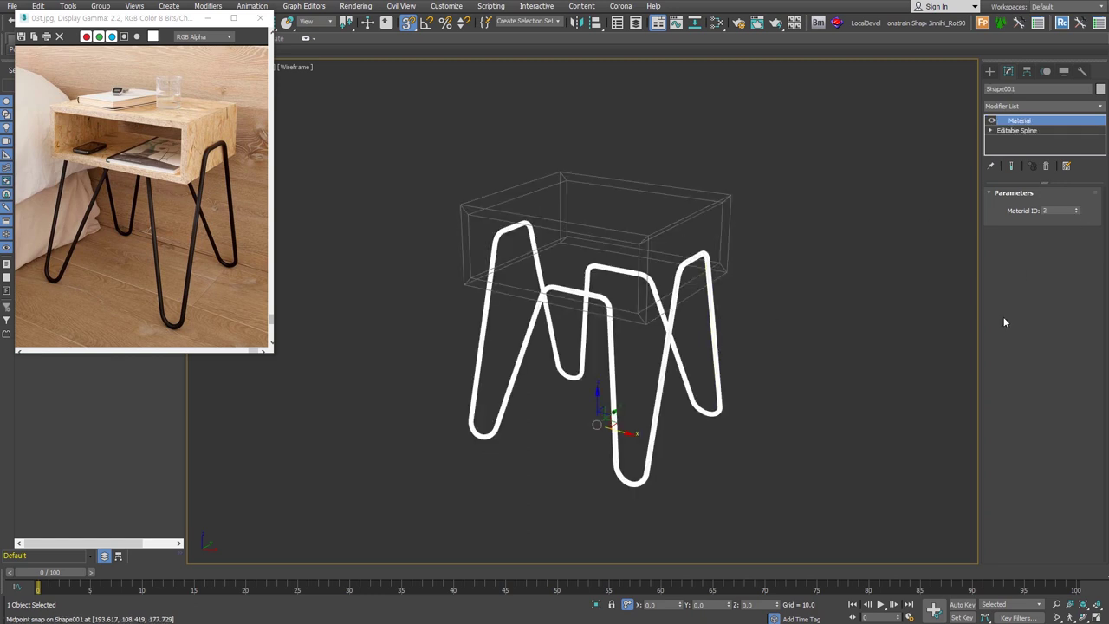
Step: Group the box and legs as 'A', then add a Multi/Sub-Object material in Slate
left_click_drag(777, 182, 592, 439)
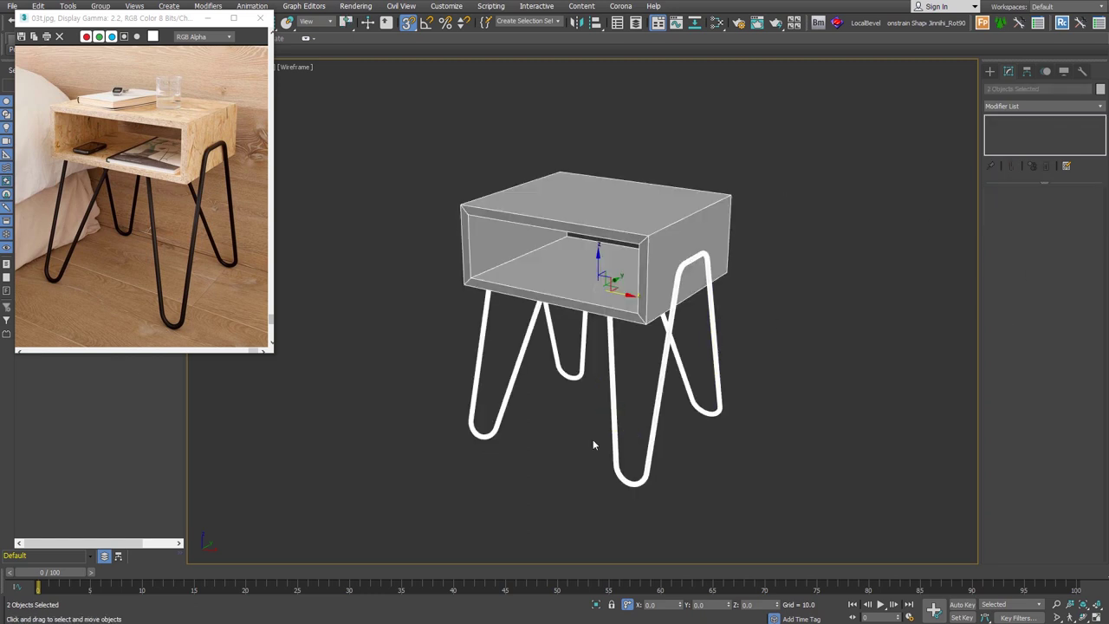
left_click_drag(640, 254, 676, 359)
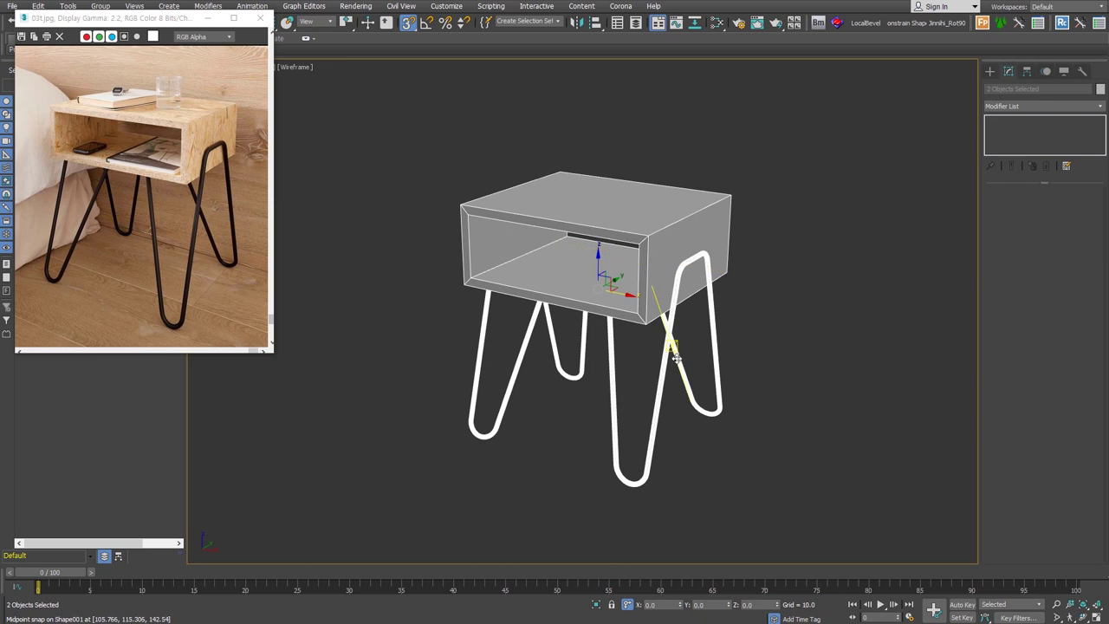
key("ctrl+g")
type("A")
key("Return")
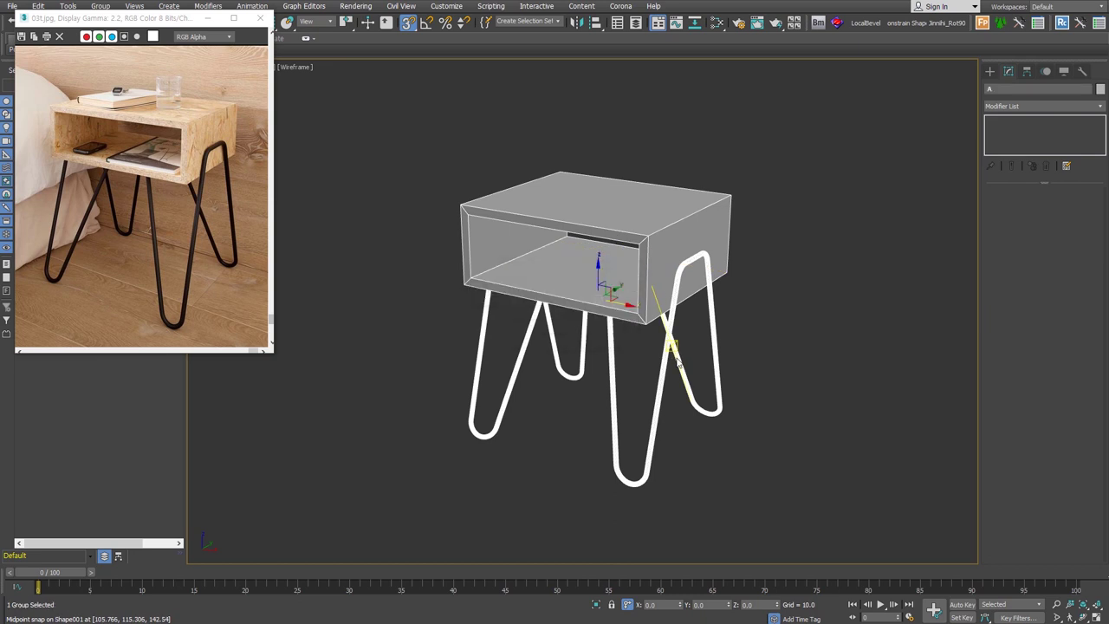
left_click(648, 24)
left_click_drag(143, 190, 453, 174)
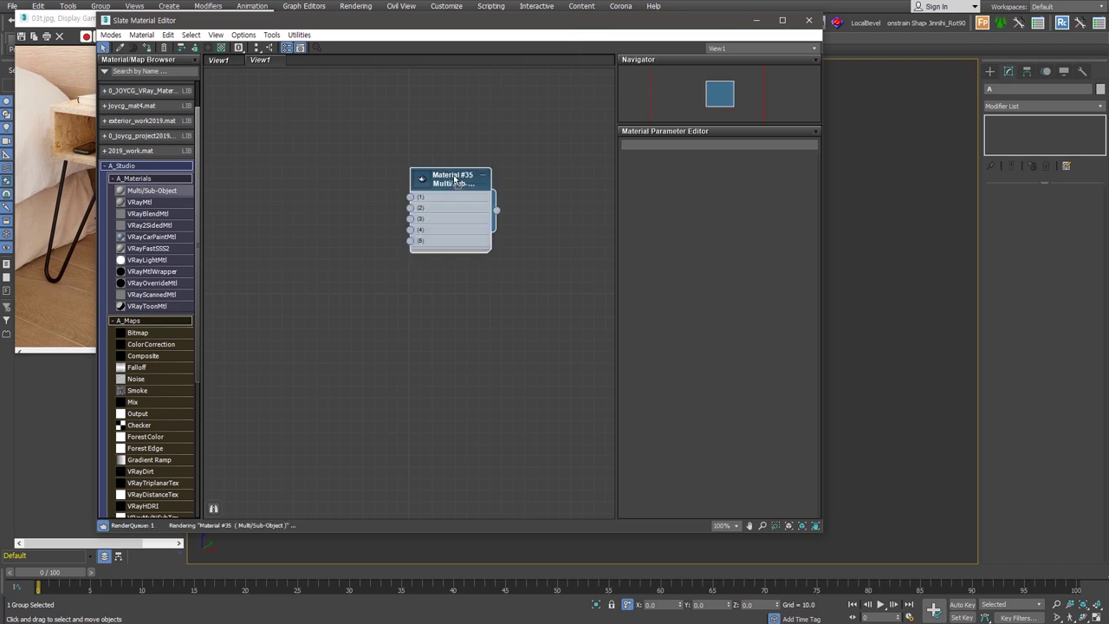
Step: Reduce Material #35 to 2 sub-materials and wire VRayMtl #36 and #37 into slots 1 and 2
double_click(454, 180)
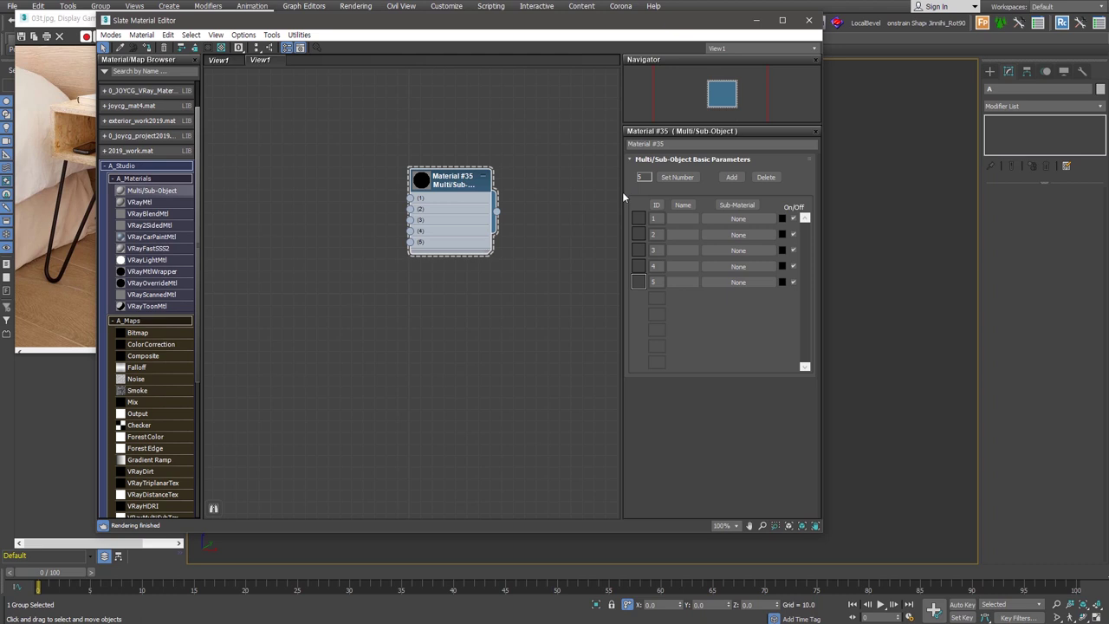
left_click(677, 177)
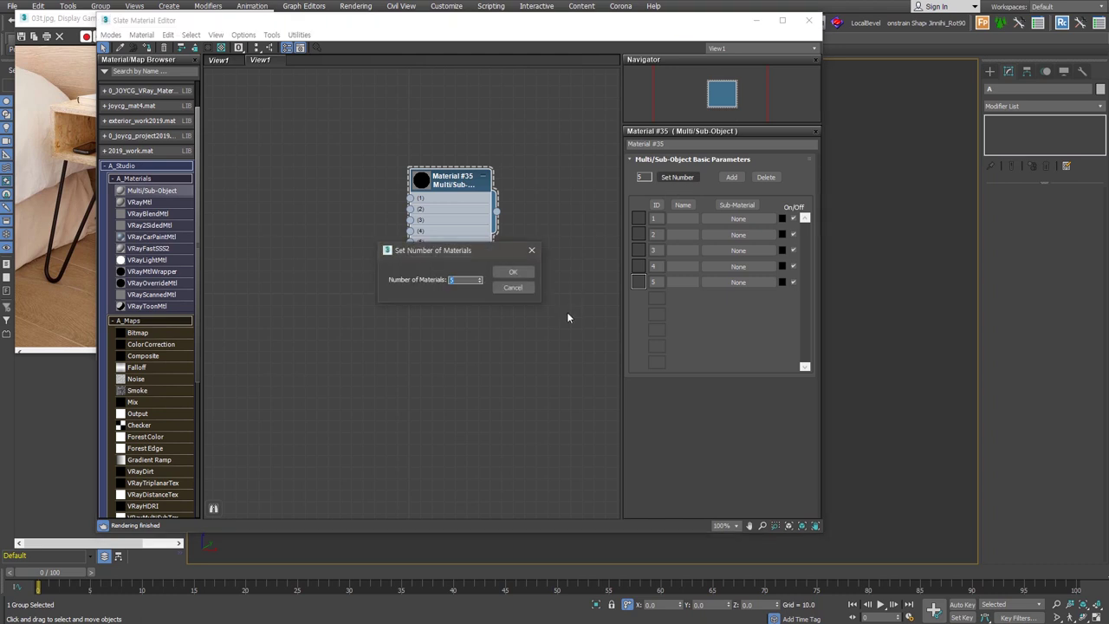
left_click(520, 272)
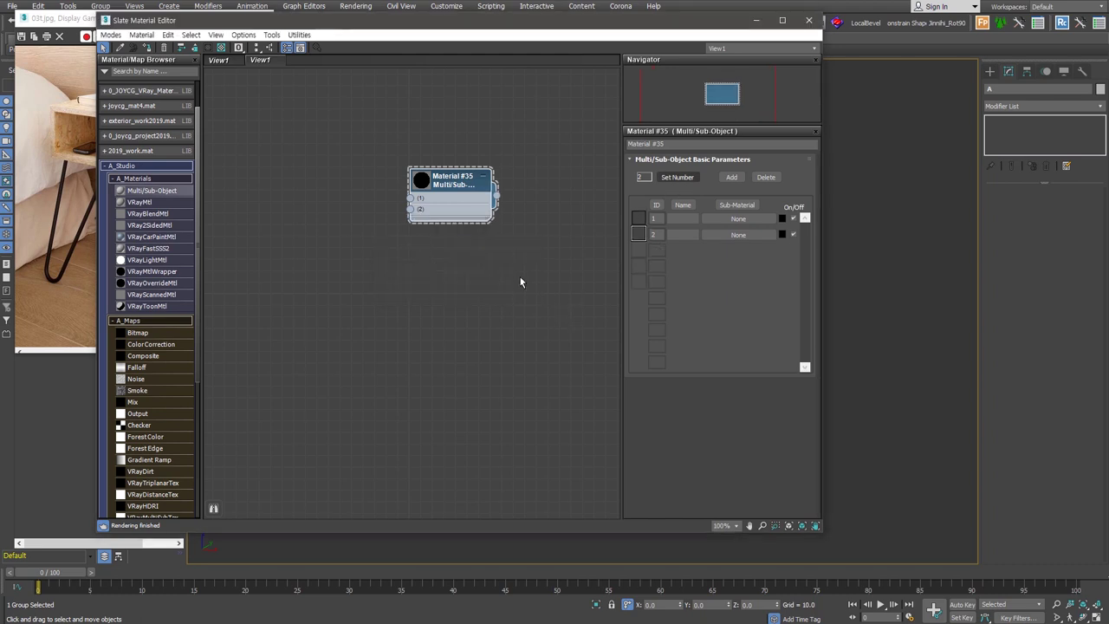
left_click_drag(326, 198, 326, 197)
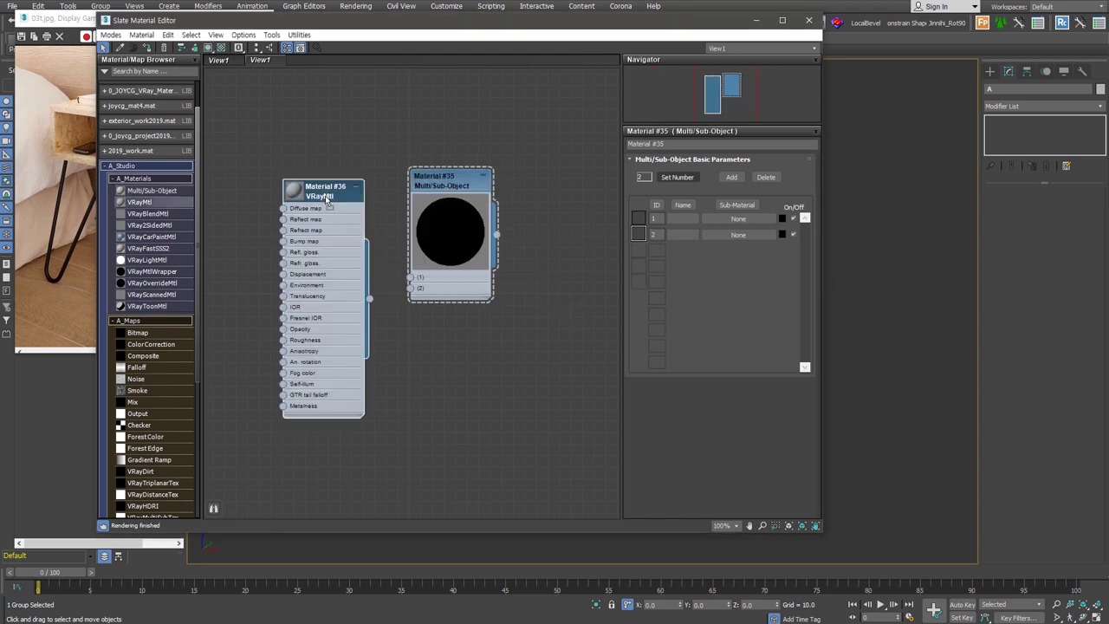
left_click_drag(369, 298, 410, 277)
mouse_move(333, 298)
left_mouse_down()
mouse_move(323, 206)
mouse_move(314, 350)
mouse_move(326, 449)
mouse_move(410, 287)
left_mouse_up()
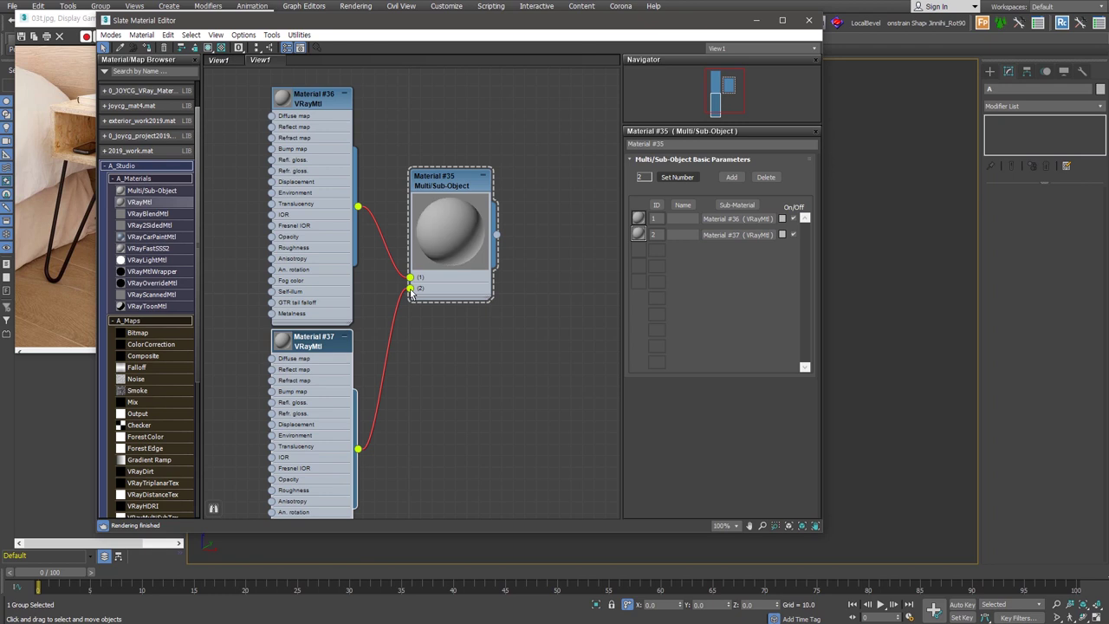
Step: Set Material #37's diffuse colour to black
double_click(323, 345)
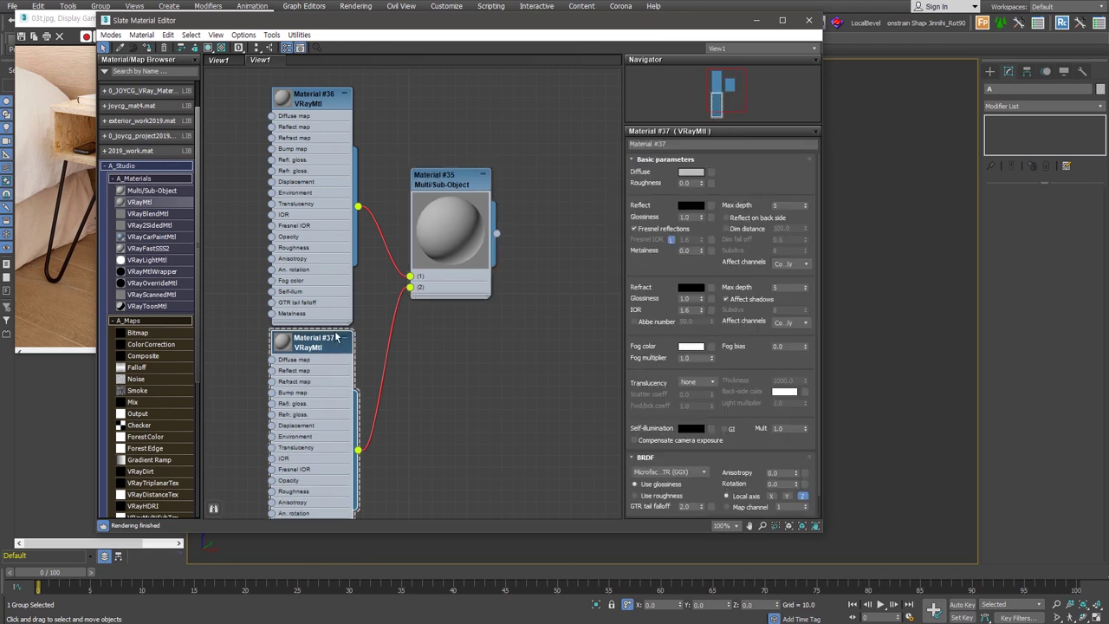
left_click(692, 173)
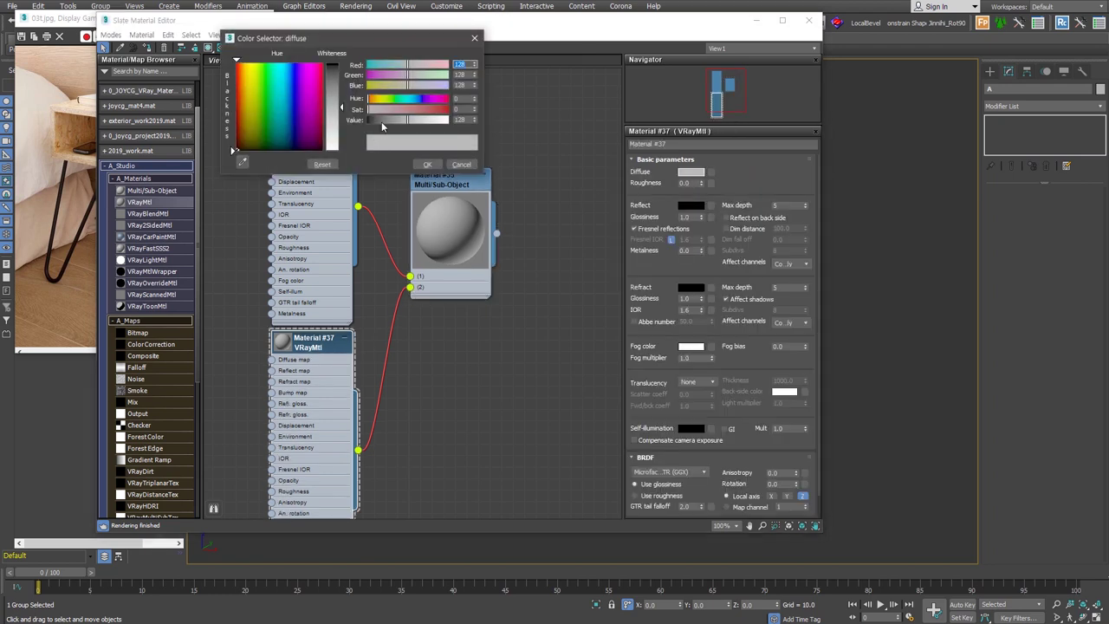
left_click_drag(383, 125, 363, 128)
left_click(427, 165)
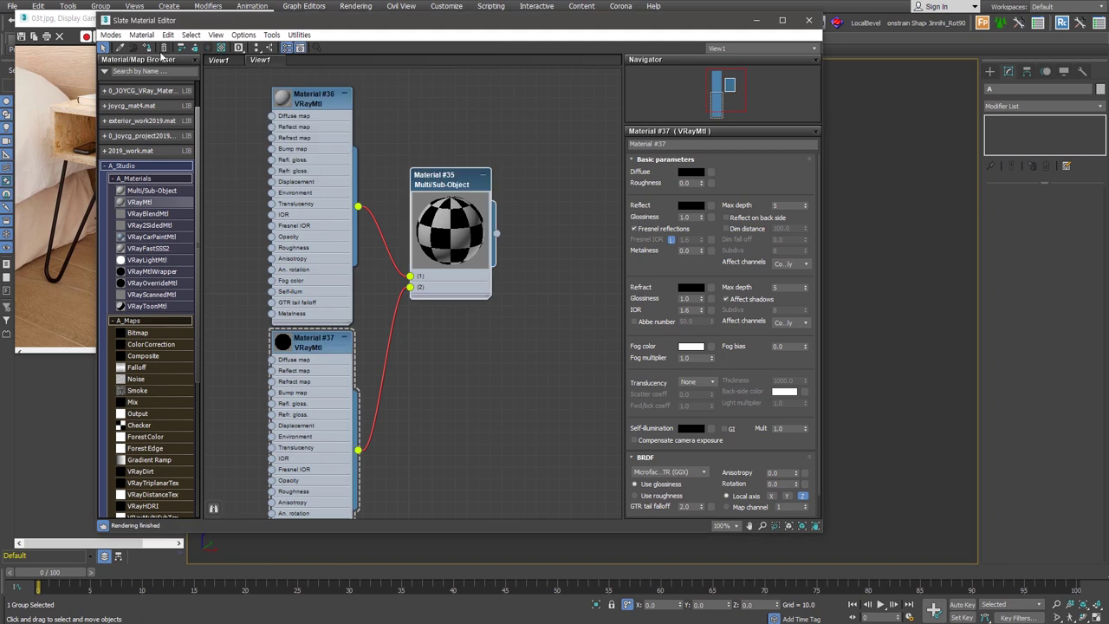
scroll(321, 131, "down", 2)
left_click_drag(515, 419, 263, 93)
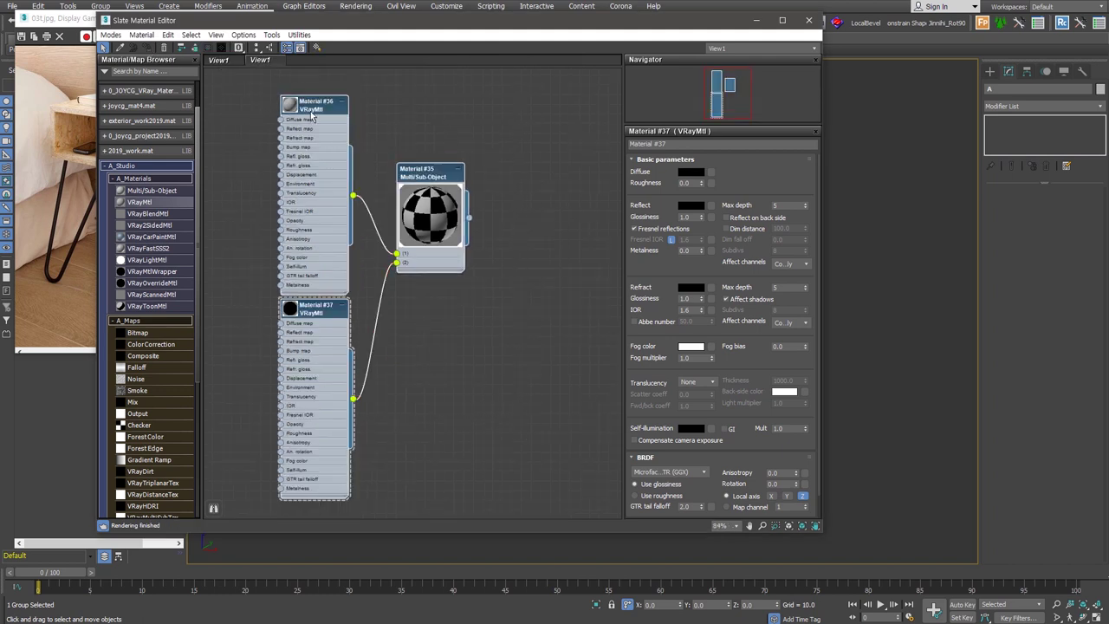
double_click(433, 174)
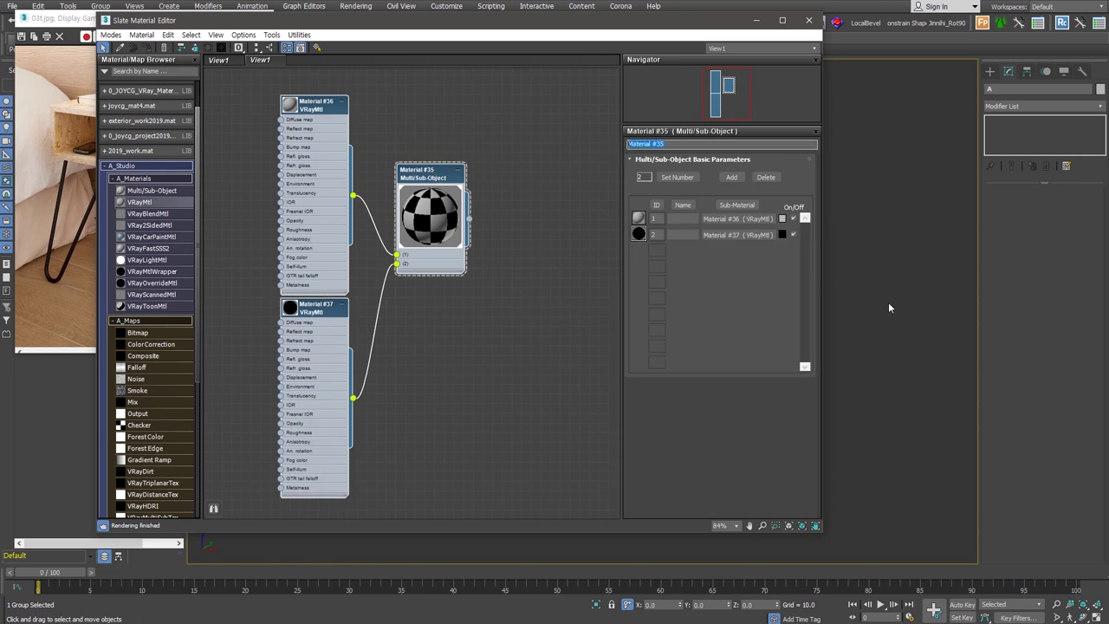
Step: Close the material editor, deselect the nightstand, and turn on Edged Faces with F4
key("m")
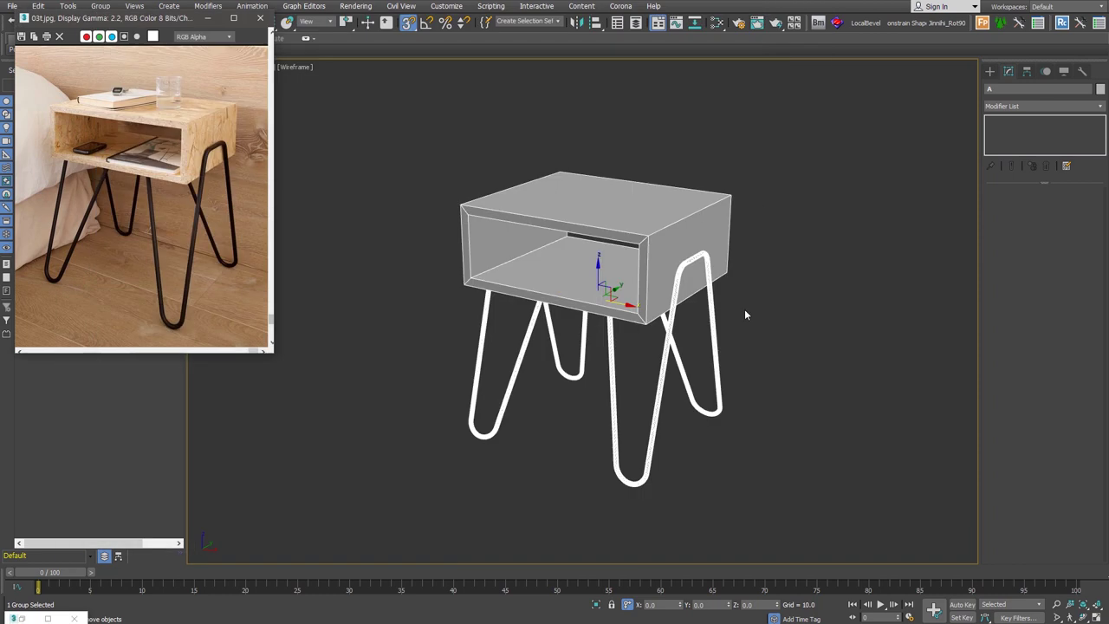
left_click(756, 338)
key("F4")
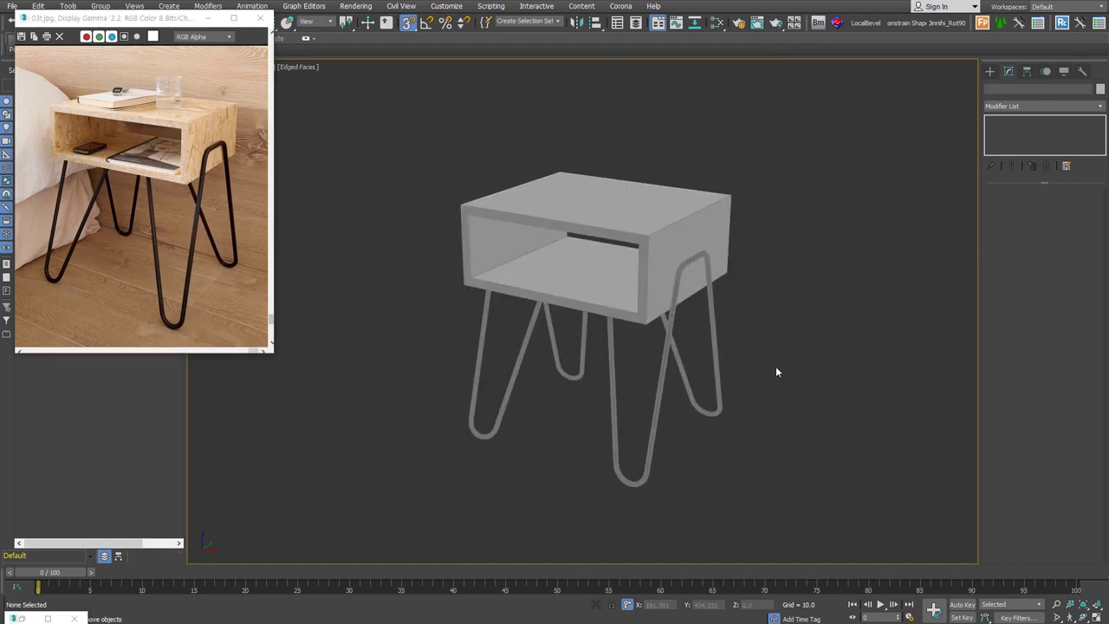